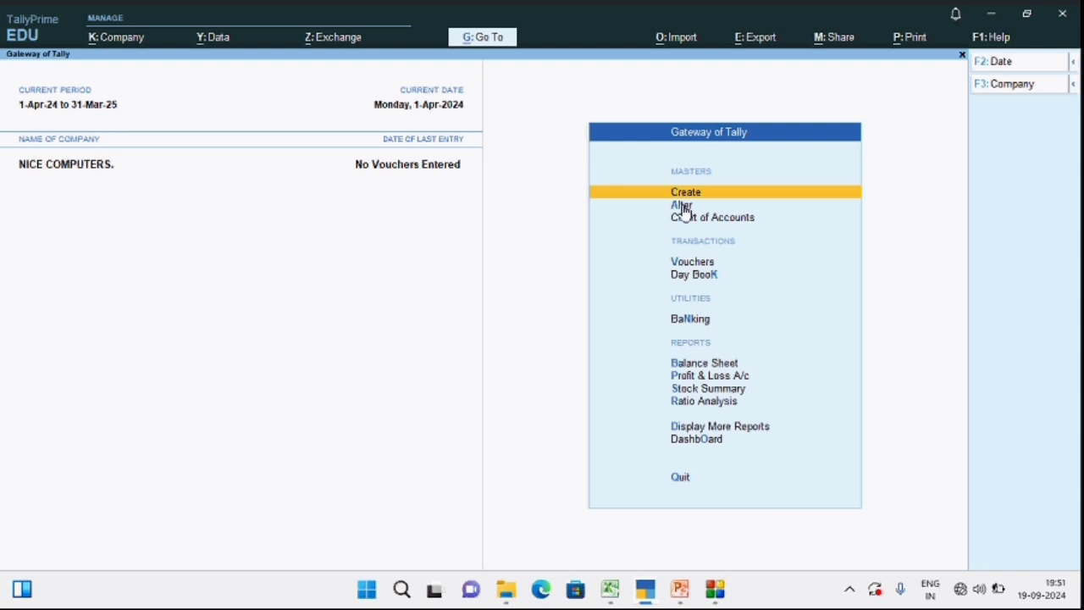
Step: Open the HDFC ledger for alteration
click(682, 206)
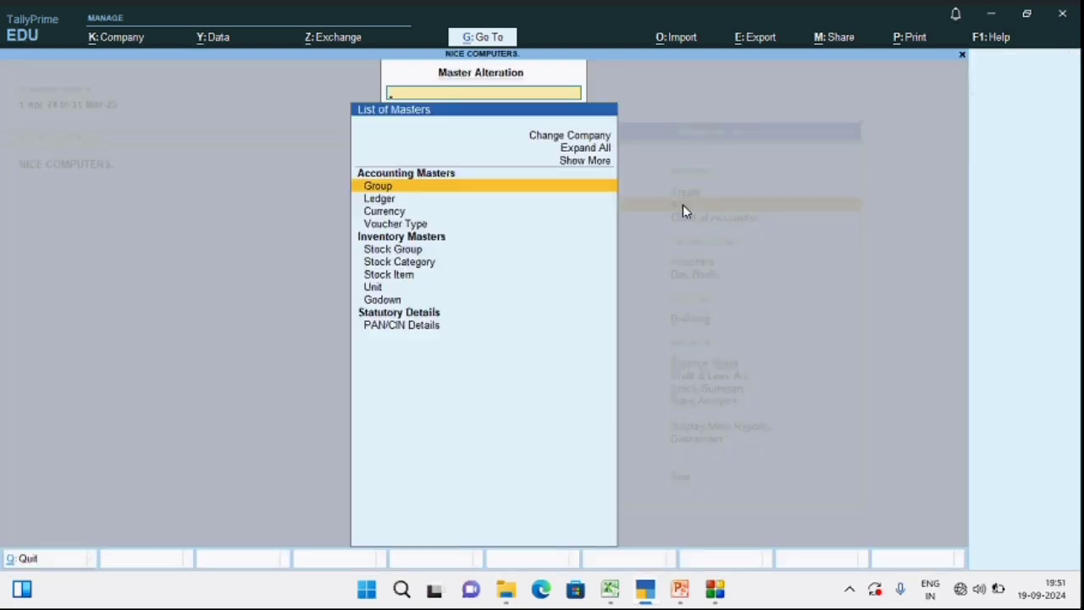
click(381, 200)
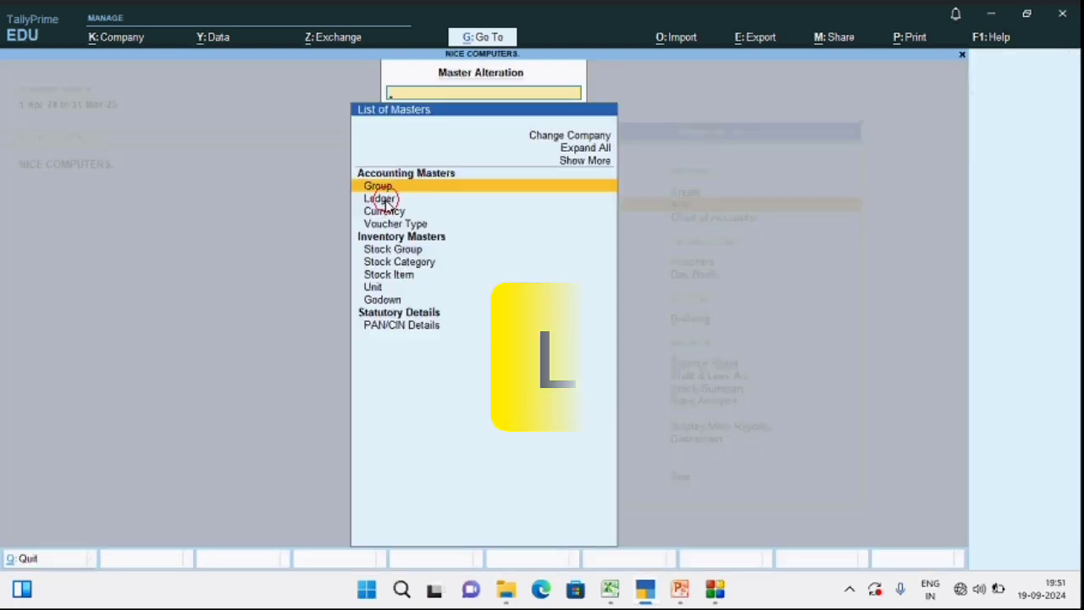
click(383, 201)
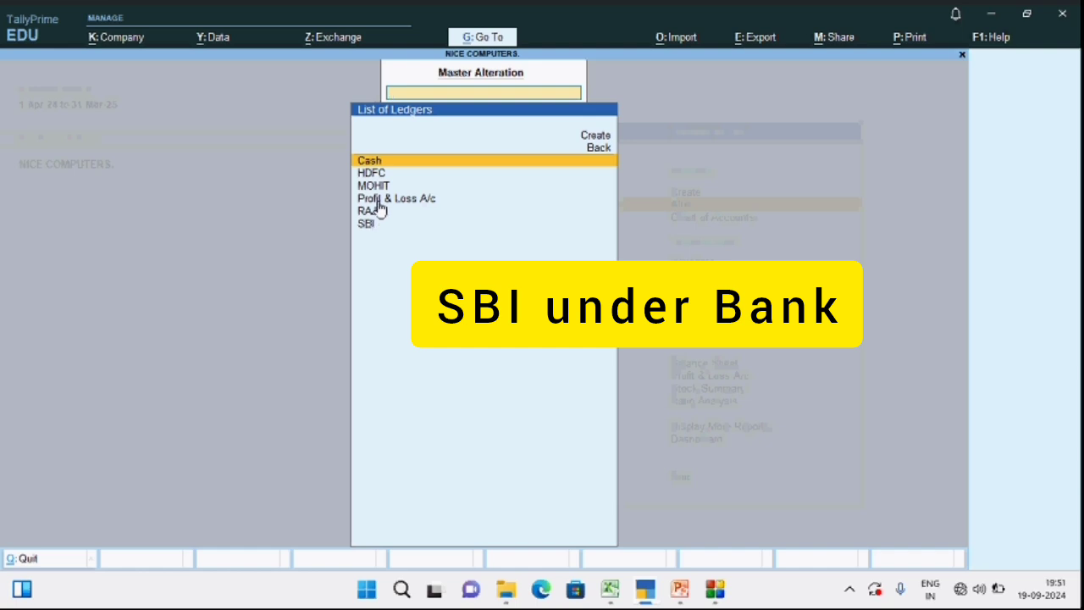
click(375, 176)
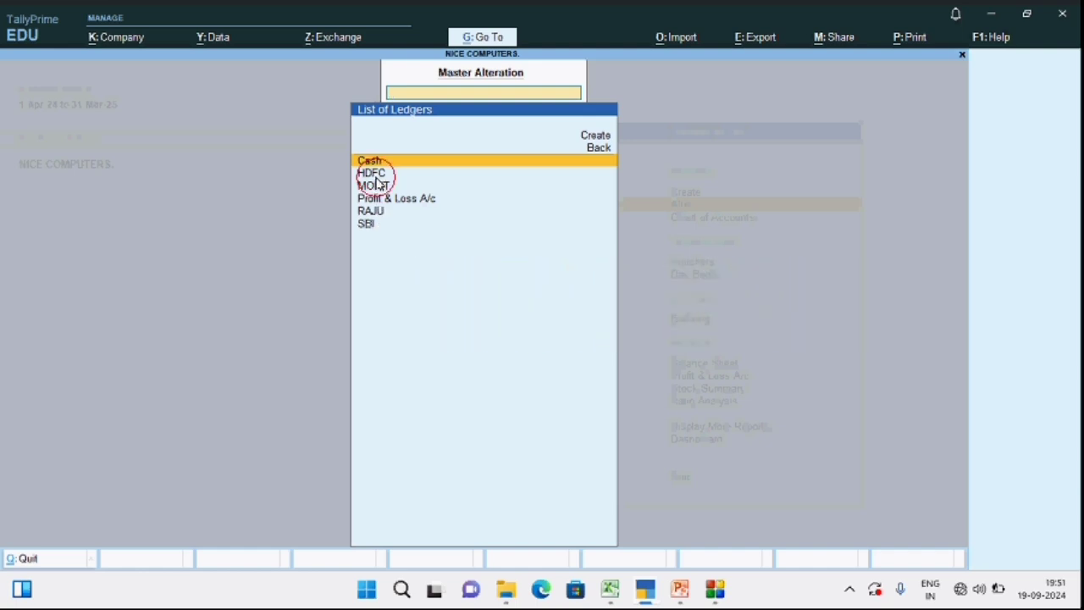
click(375, 178)
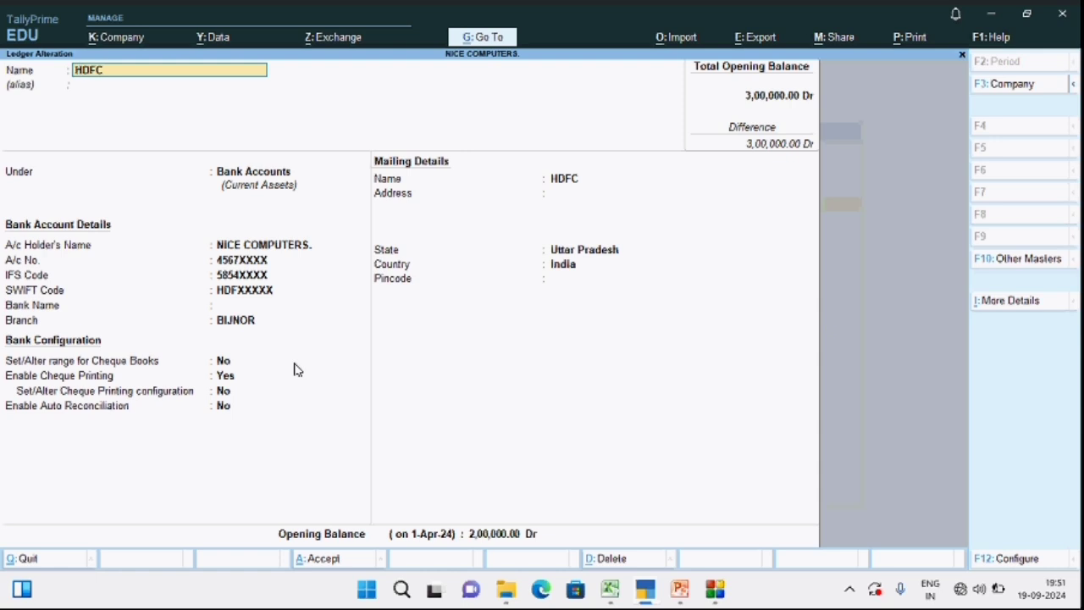
Step: Set the HDFC ledger's bank name to Not Applicable and enable setting the range for cheque books
key(Return)
key(Return)
key(Return)
key(Return)
key(Return)
key(Return)
key(Return)
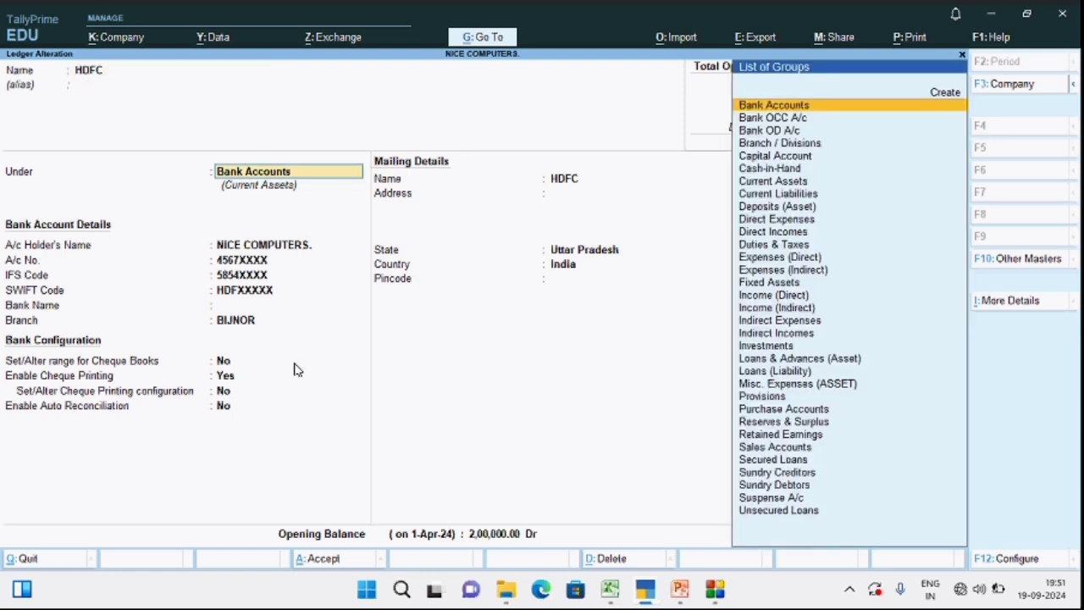
key(Return)
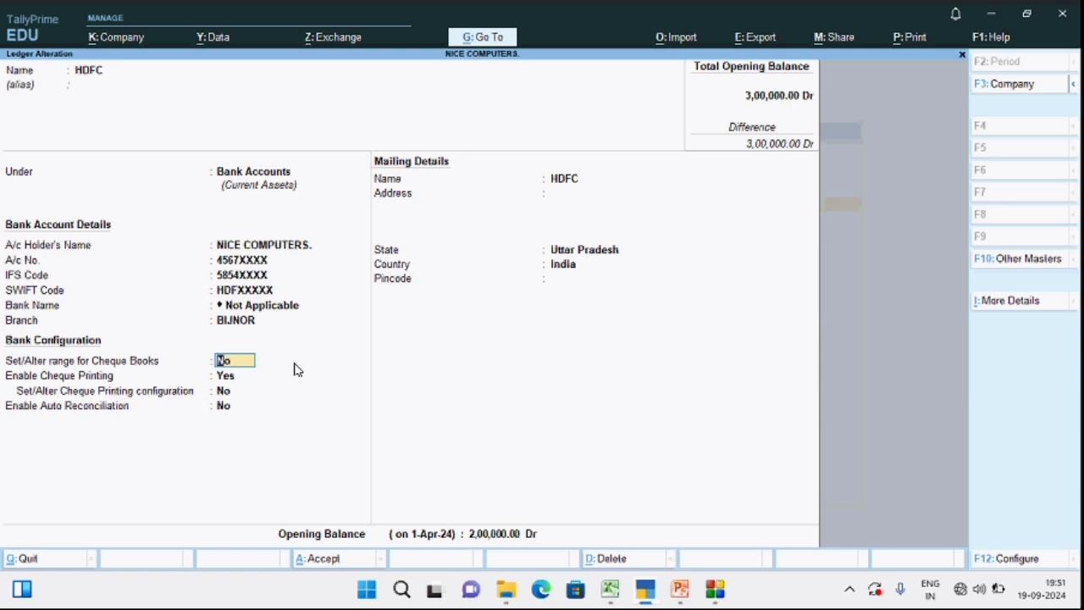
text(Y)
key(Return)
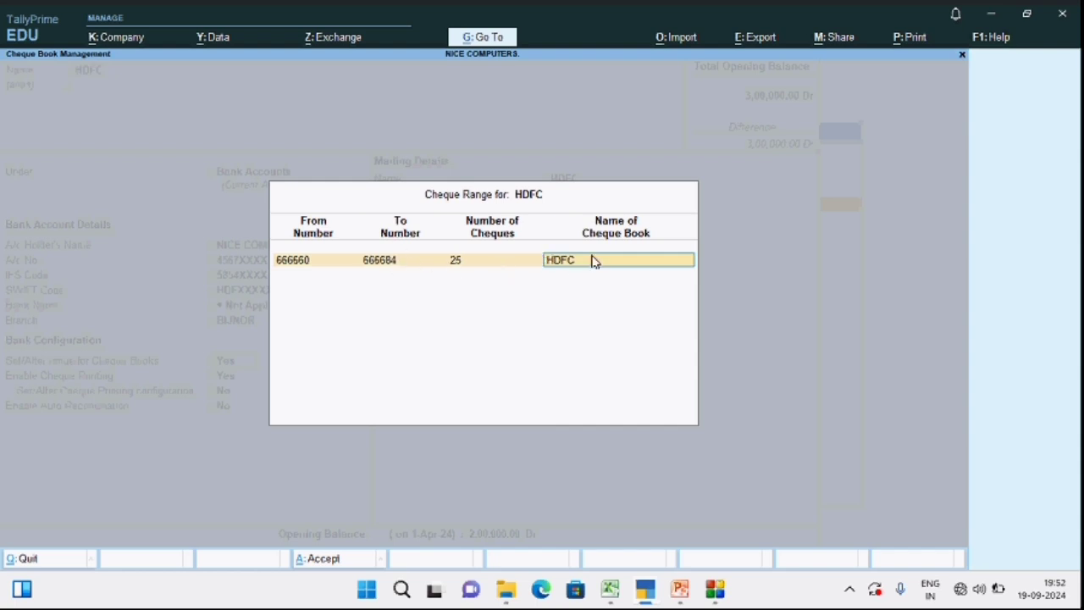
Step: Enter the HDFC cheque range 666660 to 666684 with 25 cheques under the cheque book name HDFC, and save the ledger
key(Return)
key(Return)
key(Return)
key(Return)
key(Return)
key(Return)
key(Return)
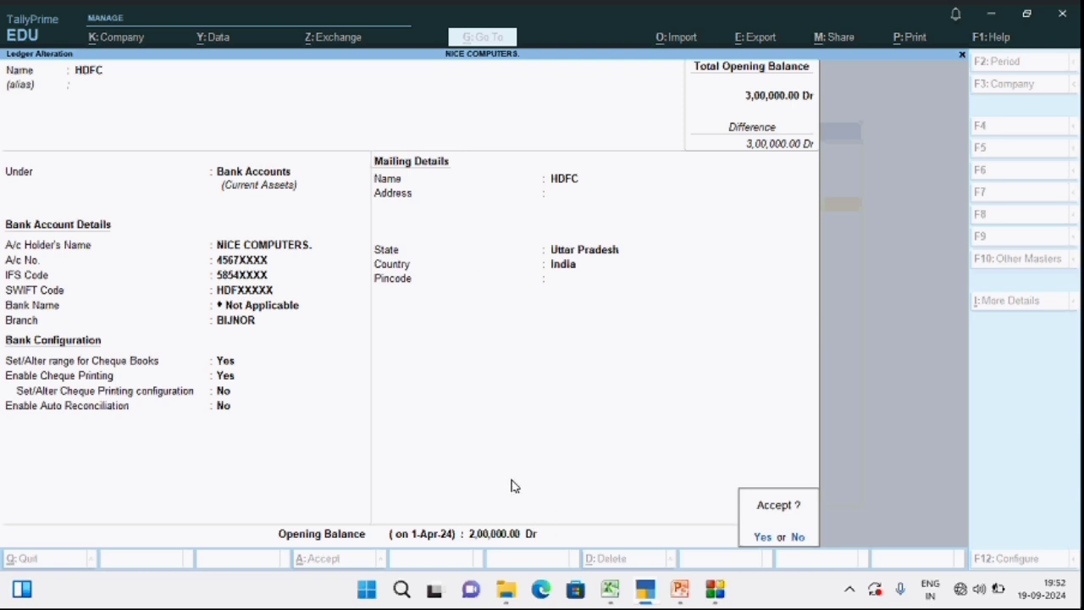
key(Return)
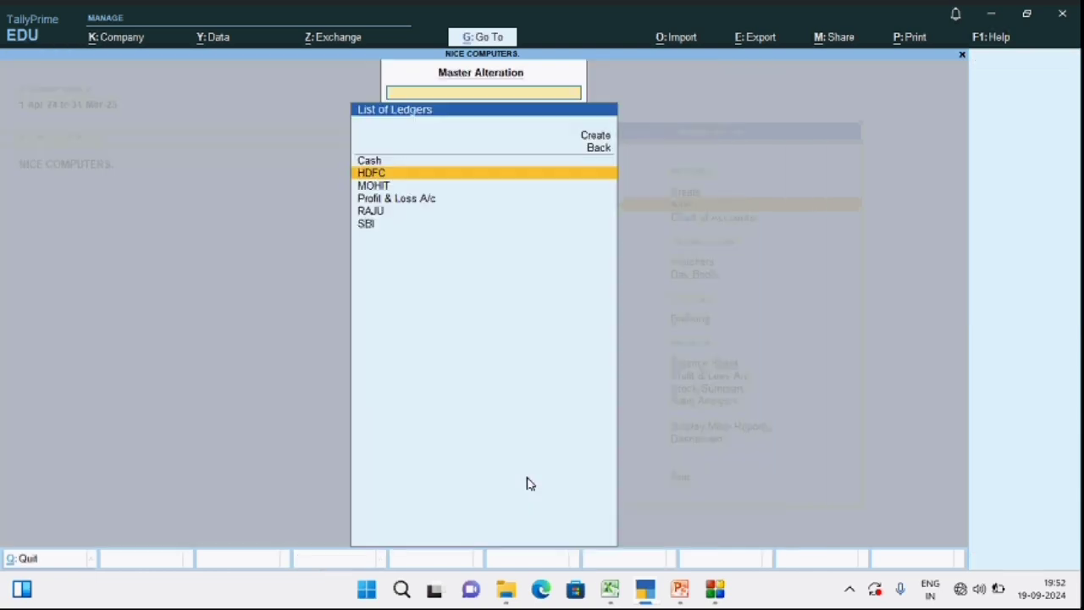
Step: Review the two party ledgers and the SBI ledger for their groups and details, and return to the Gateway of Tally
click(373, 185)
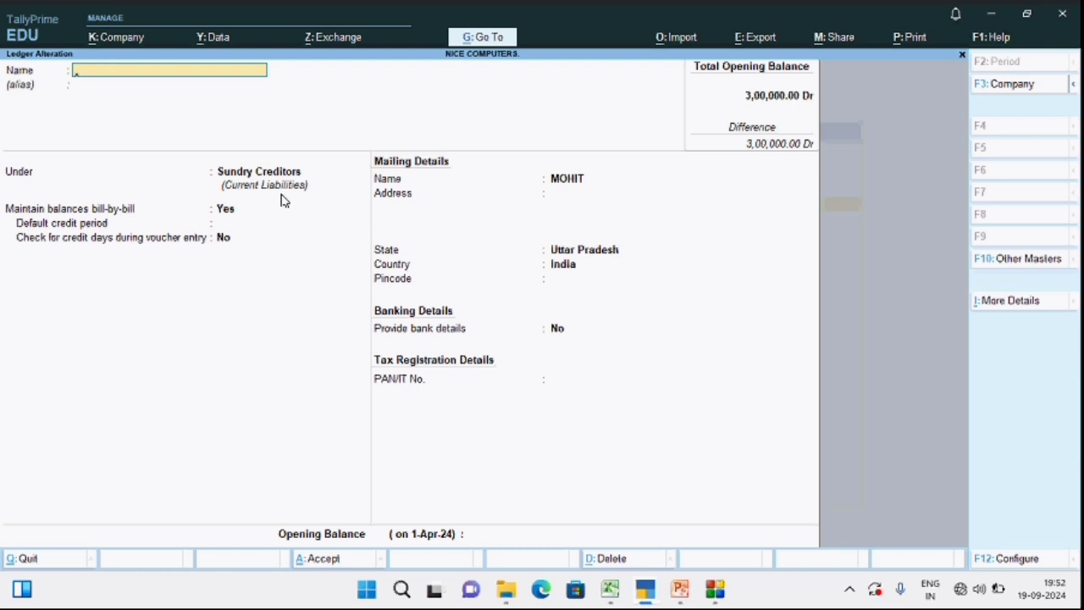
key(Escape)
key(y)
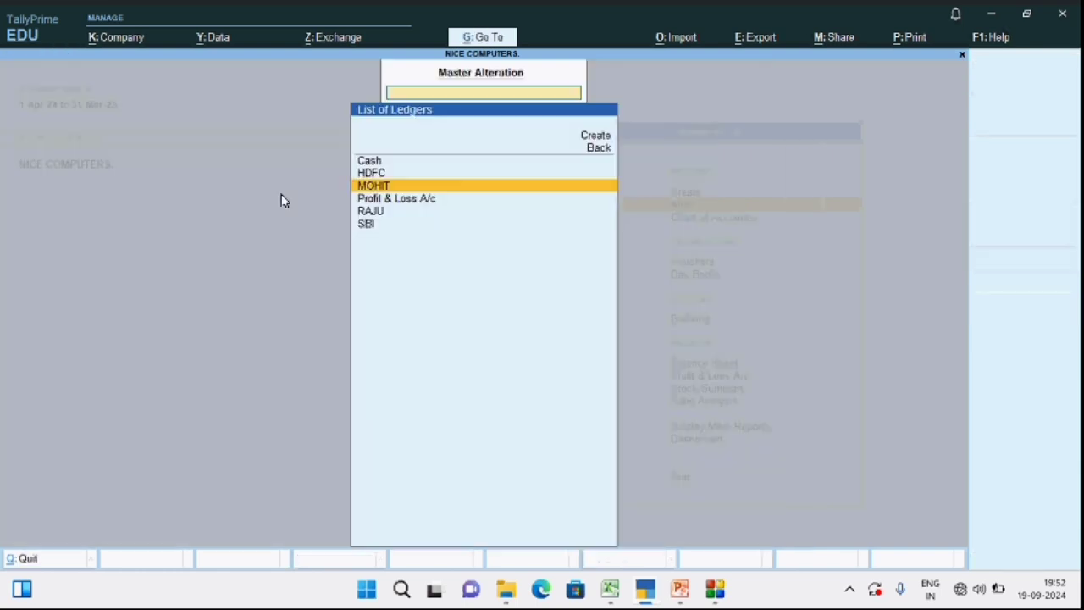
click(368, 227)
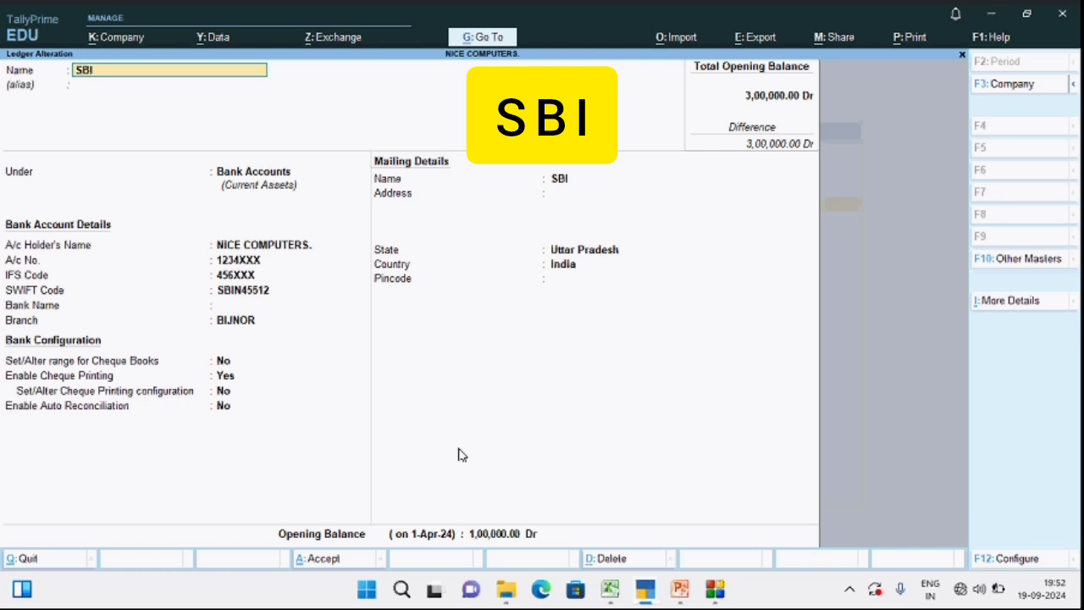
key(Escape)
key(y)
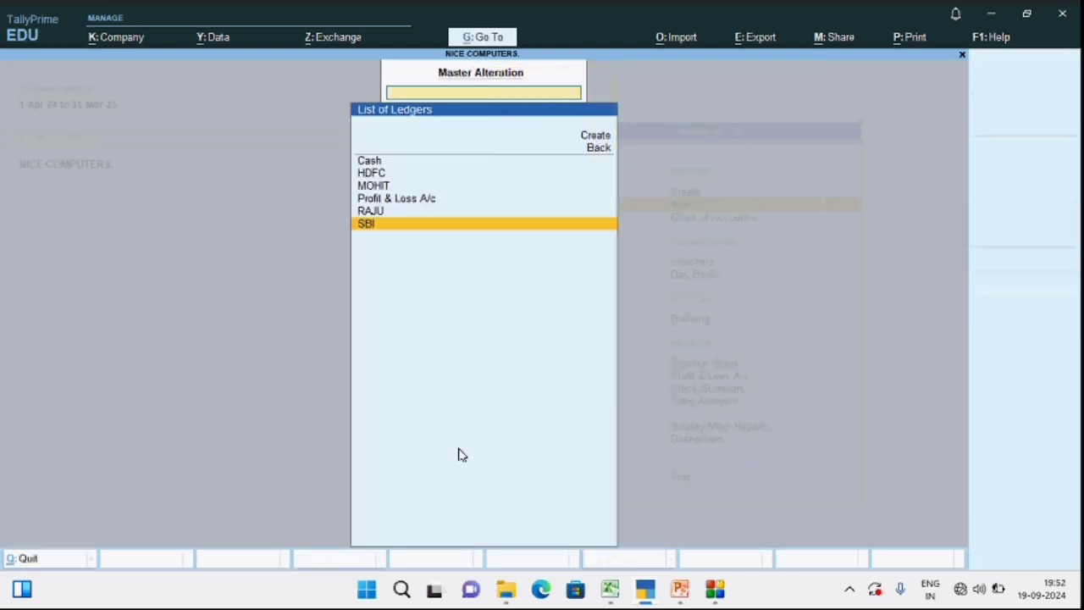
click(383, 213)
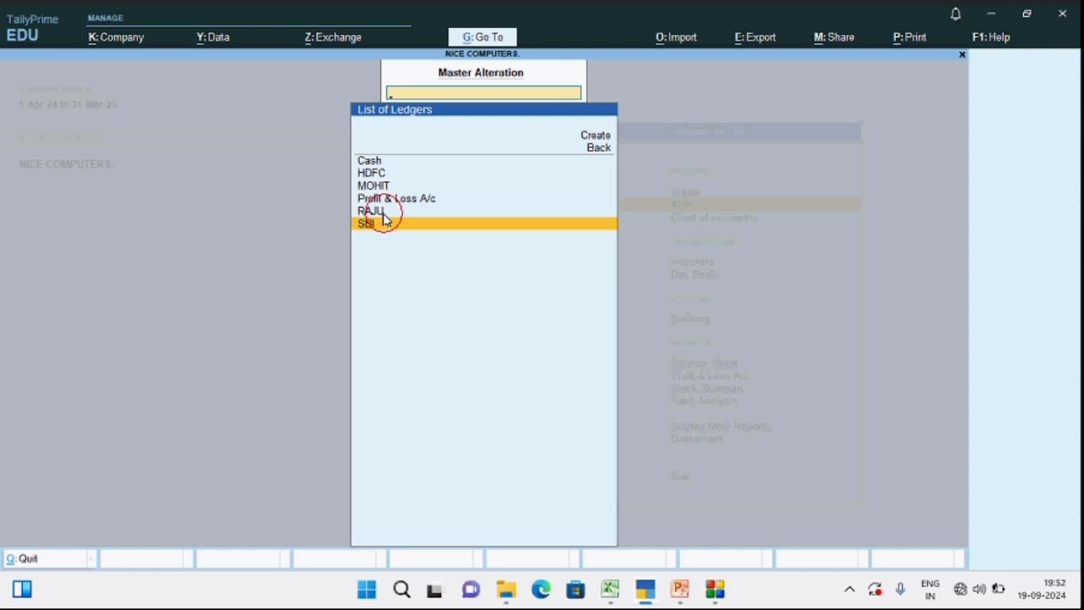
click(383, 214)
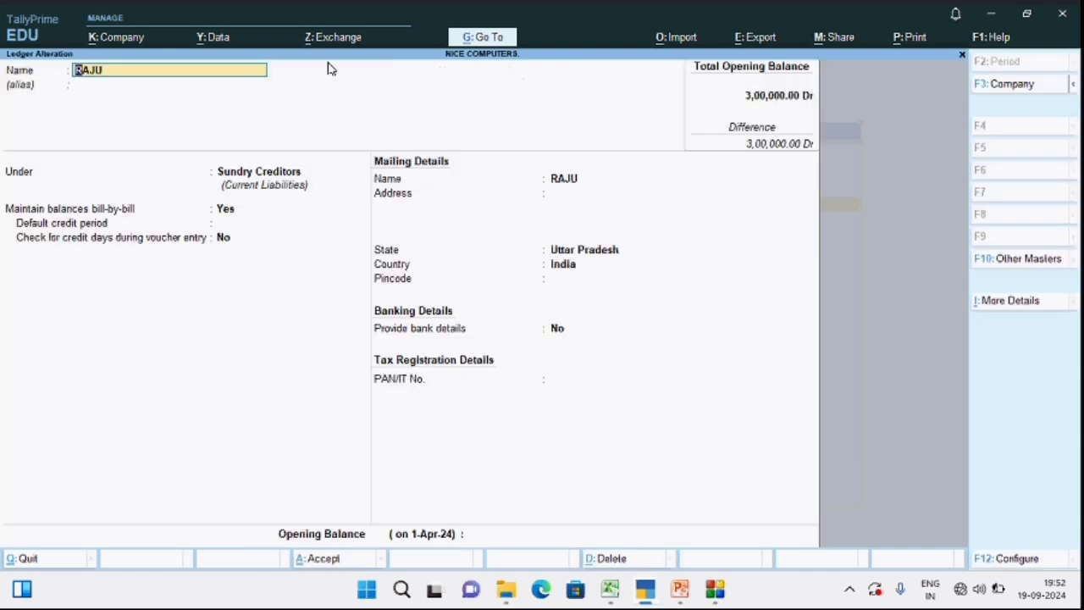
key(BackSpace)
key(Escape)
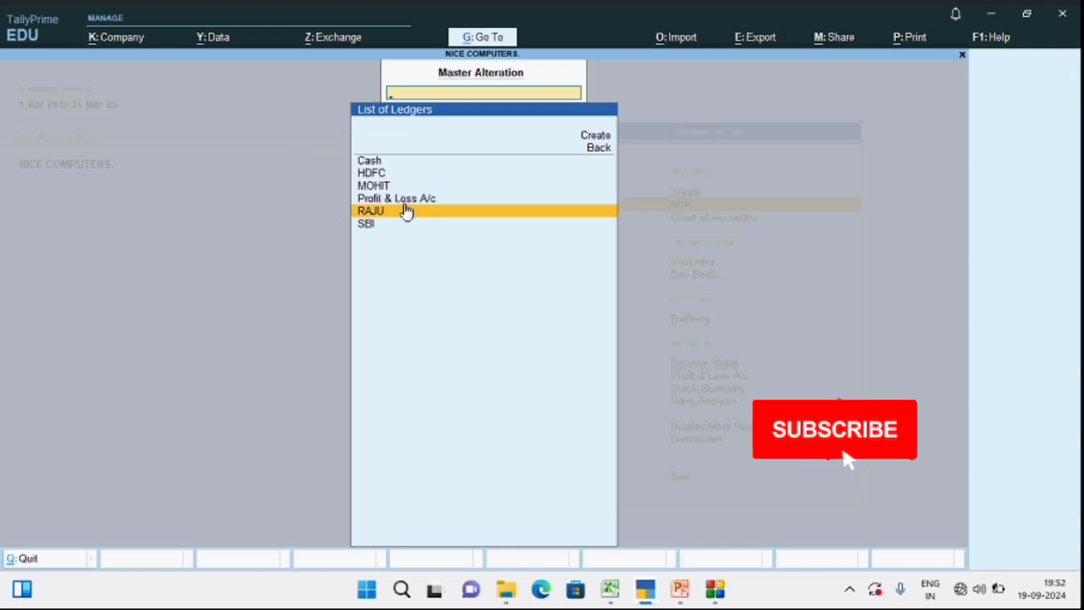
key(Escape)
key(Escape)
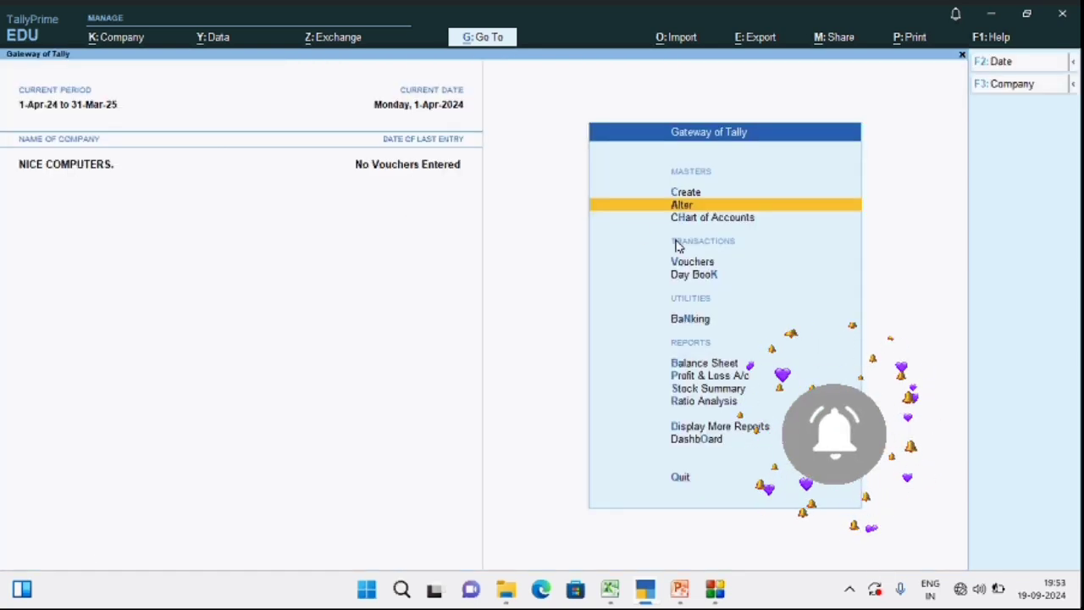
Step: Start a payment voucher with SBI as the paying account
click(693, 263)
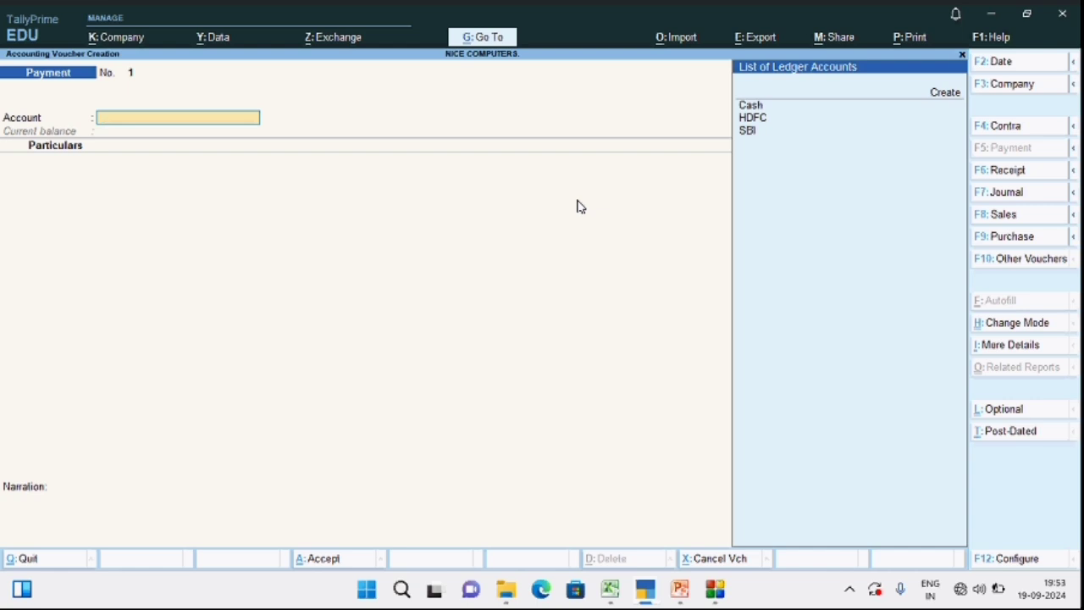
key(Down)
key(Down)
key(Down)
key(Down)
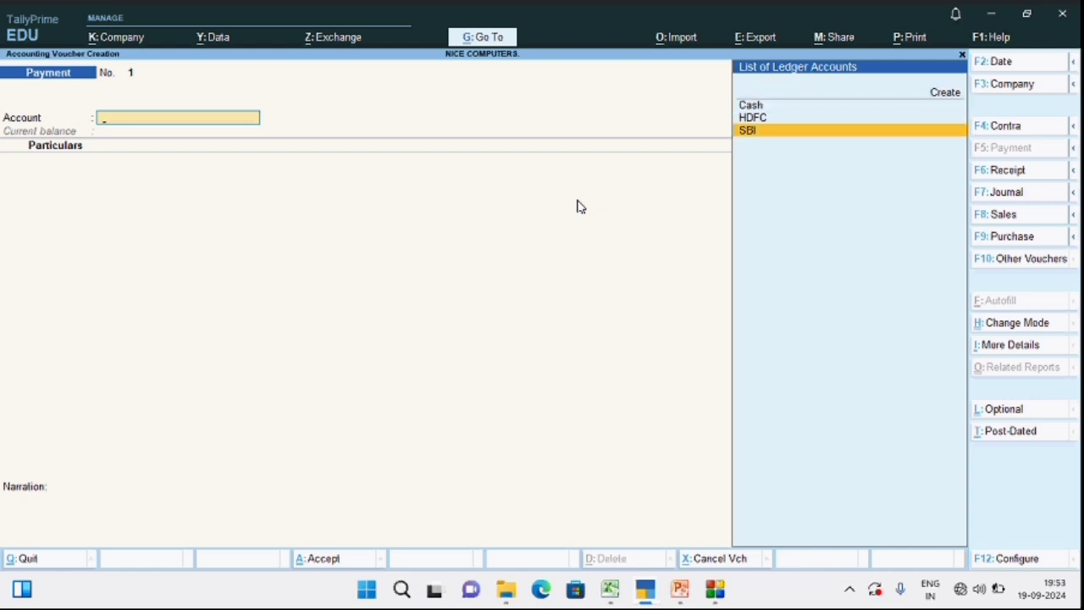
key(Return)
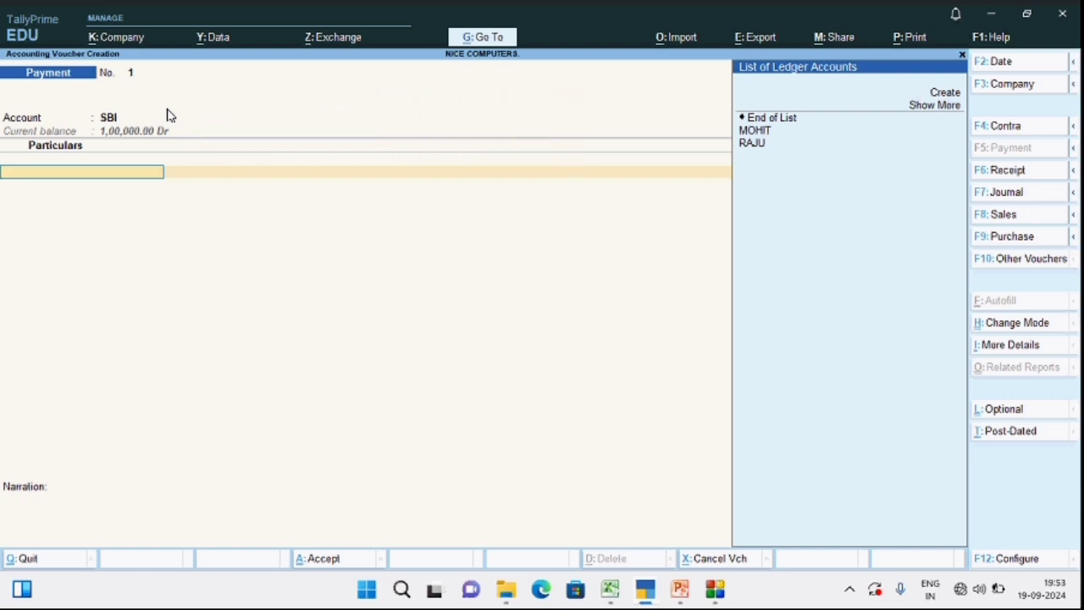
Step: Add the first creditor in the ledger list as payee for 20000, with the bill reference type On Account
key(Down)
key(Down)
key(Down)
key(Return)
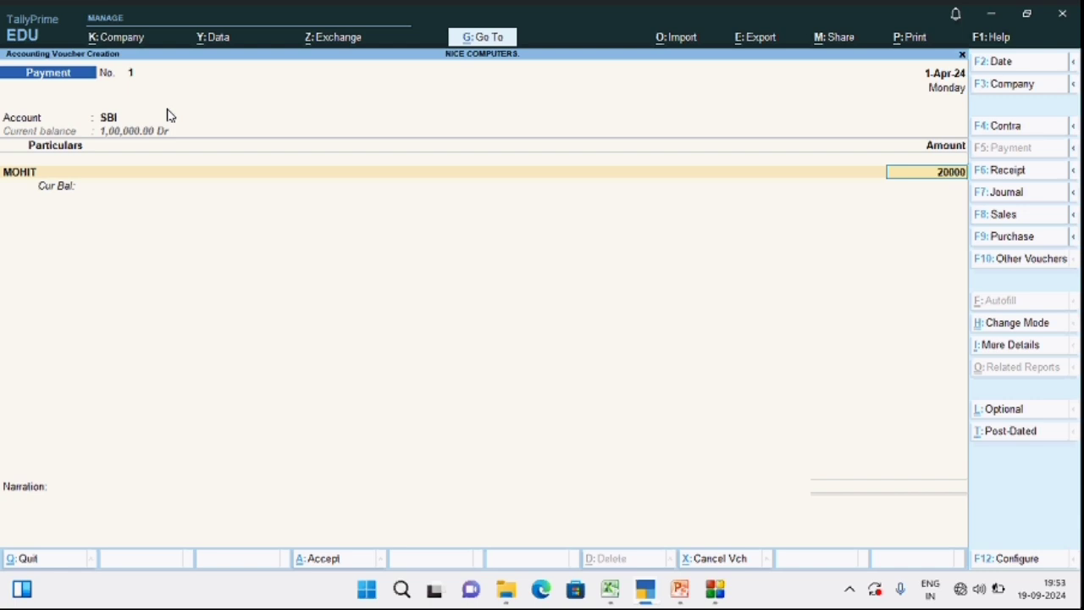
key(Return)
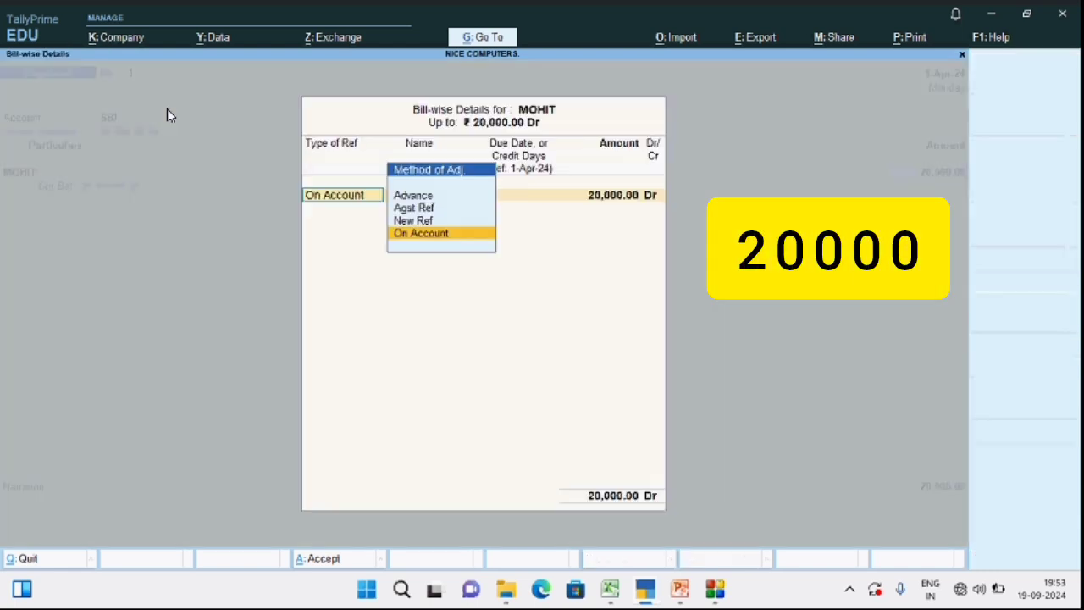
key(Return)
key(Return)
key(Return)
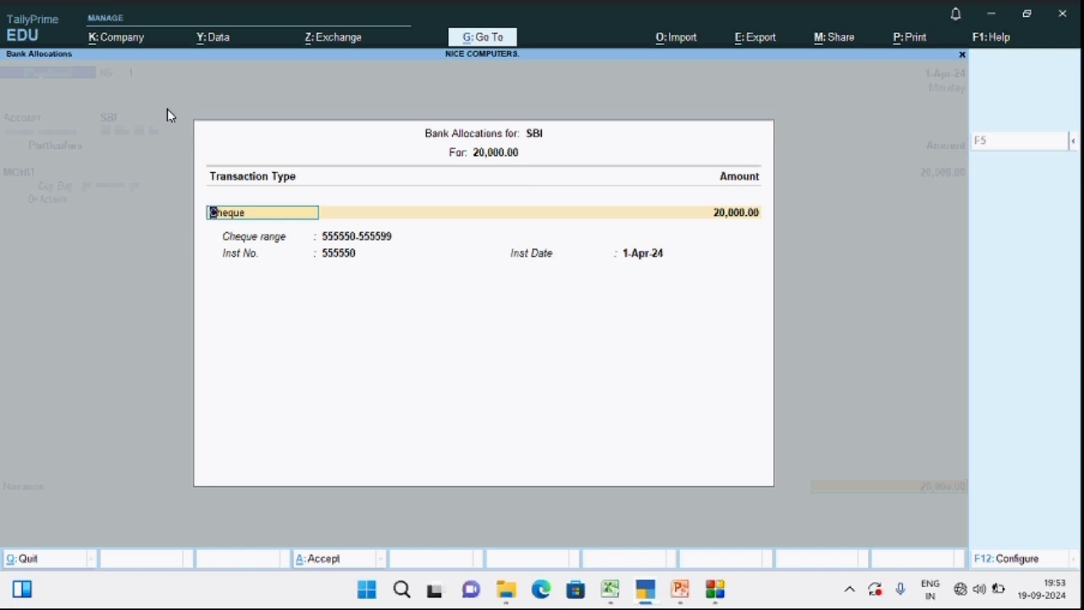
Step: Allocate the SBI payment to cheque 555550 dated 1-Apr-24 and save the voucher without a narration
key(Return)
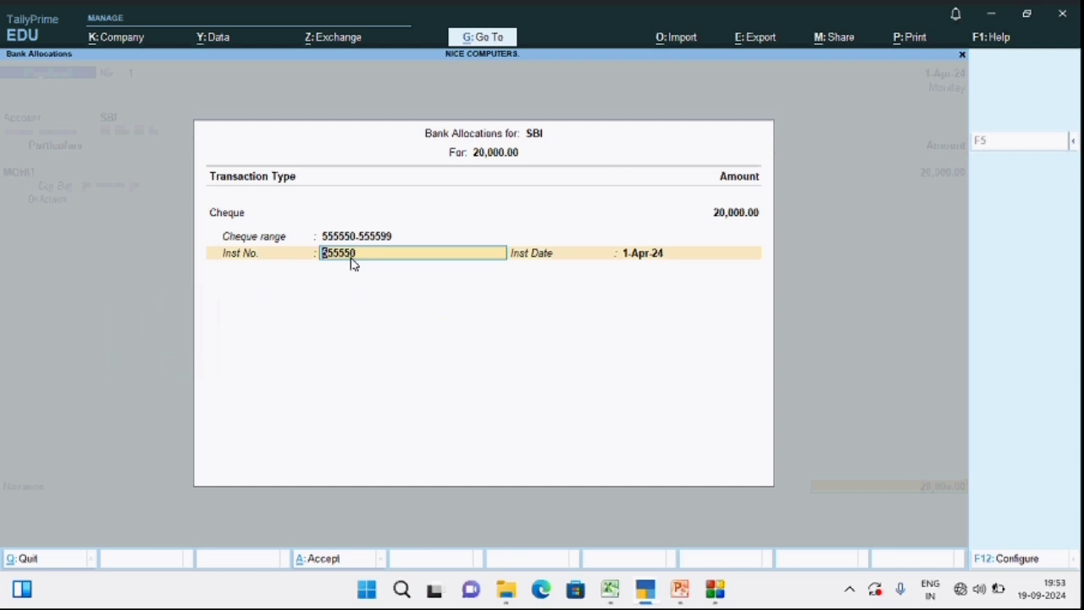
key(Return)
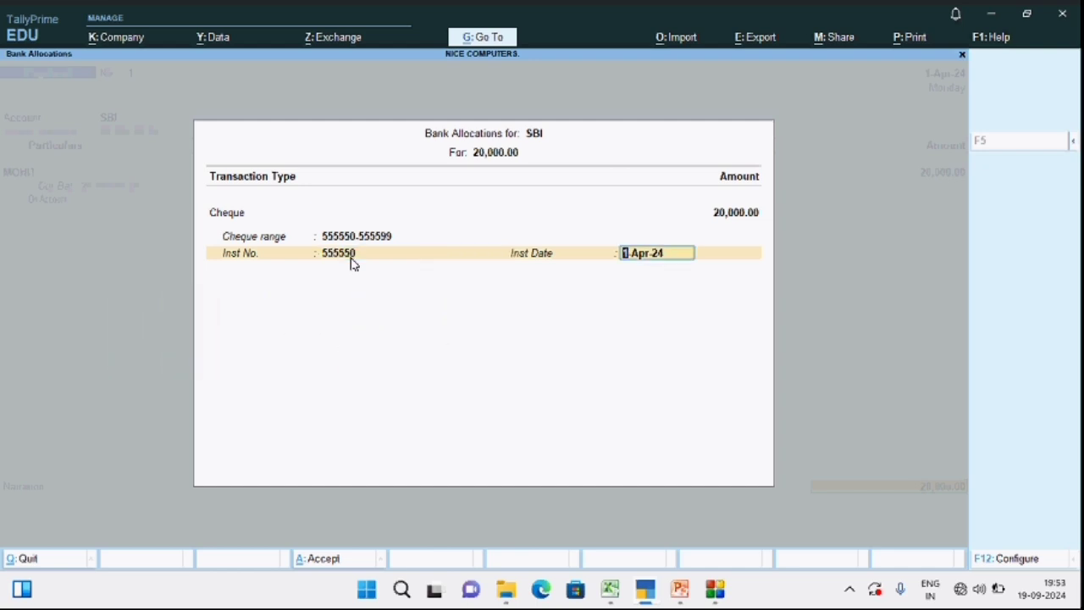
key(Return)
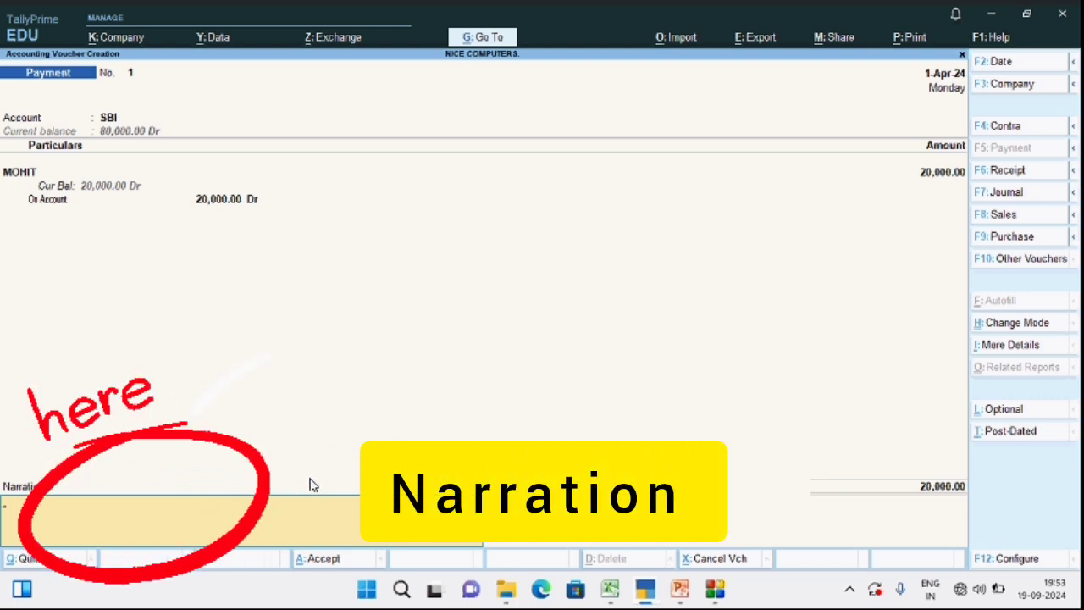
key(Return)
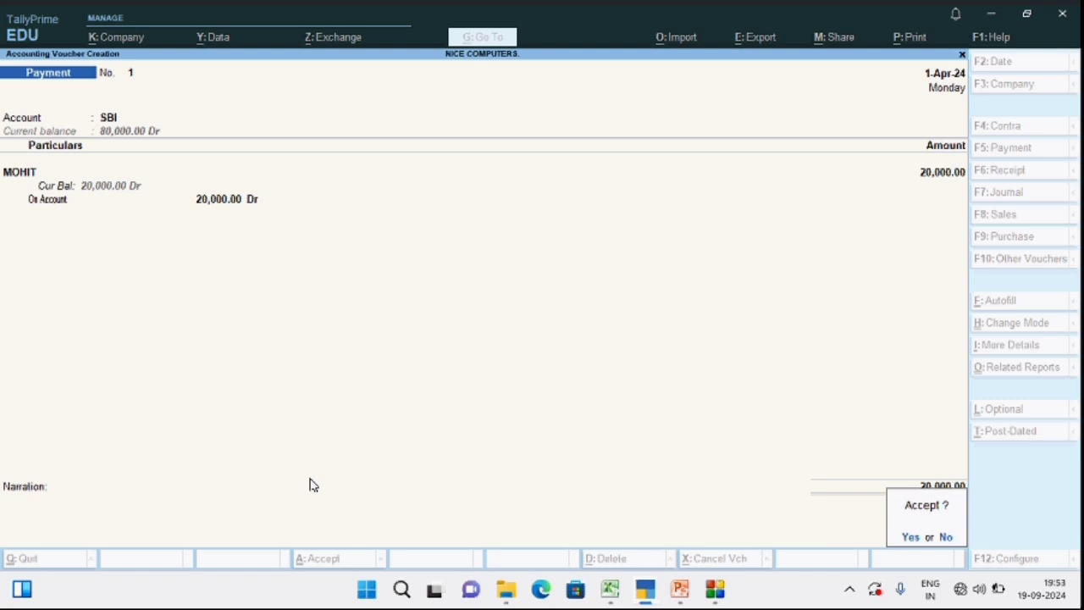
key(Return)
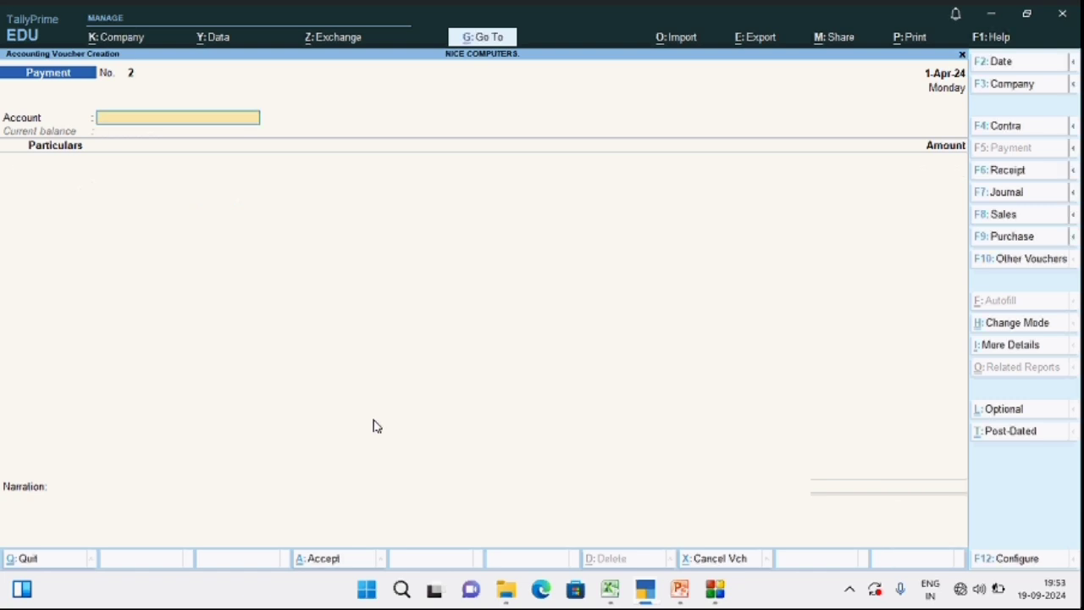
Step: Set the second payment voucher's date to 2-4-2024 and choose SBI as its paying account
click(1000, 62)
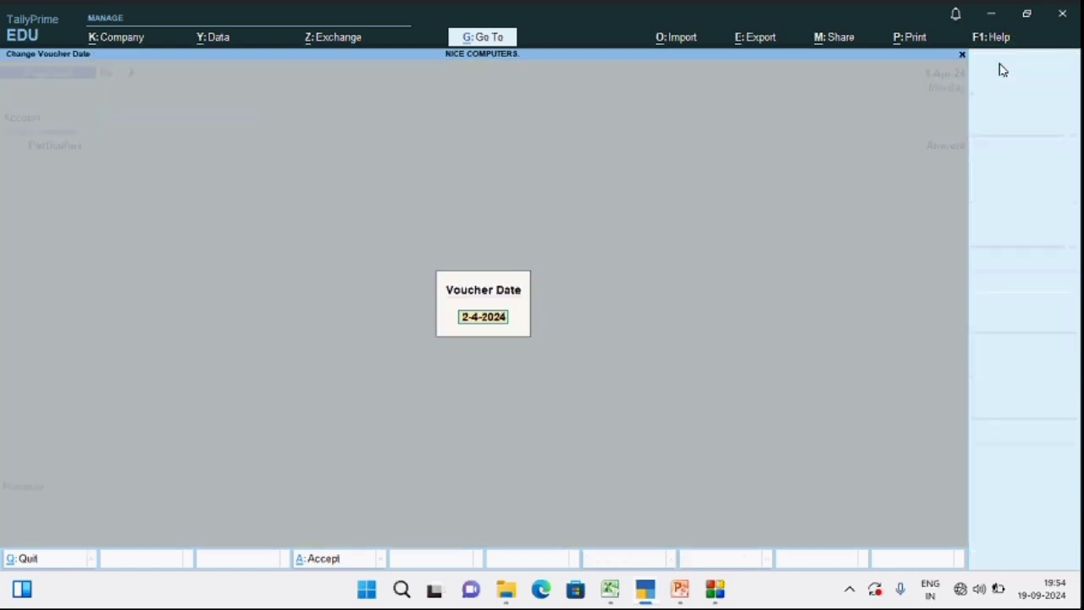
key(Return)
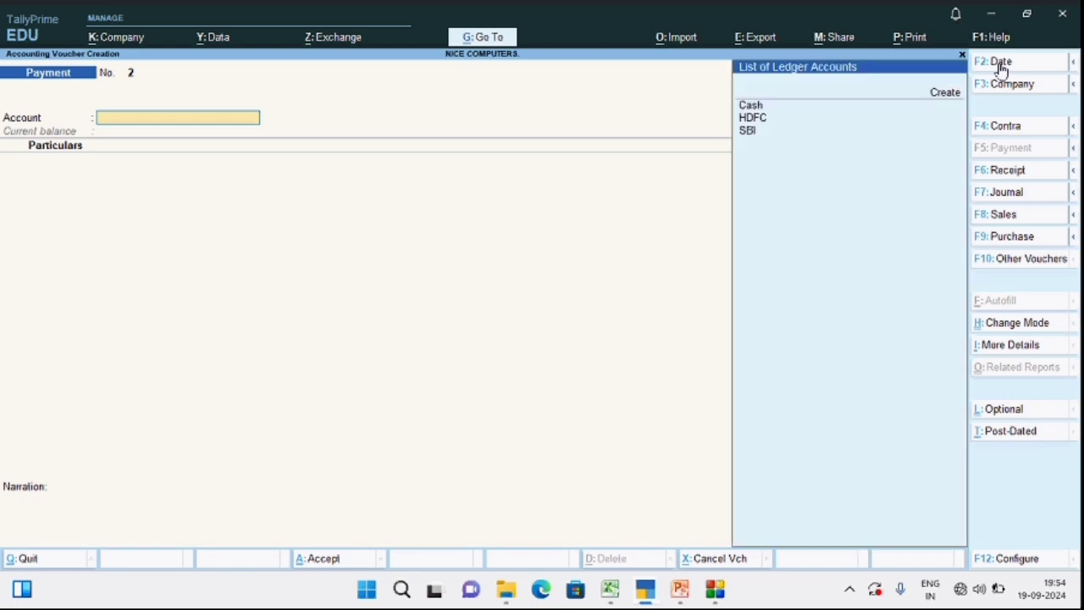
key(Down)
key(Down)
key(Down)
key(Down)
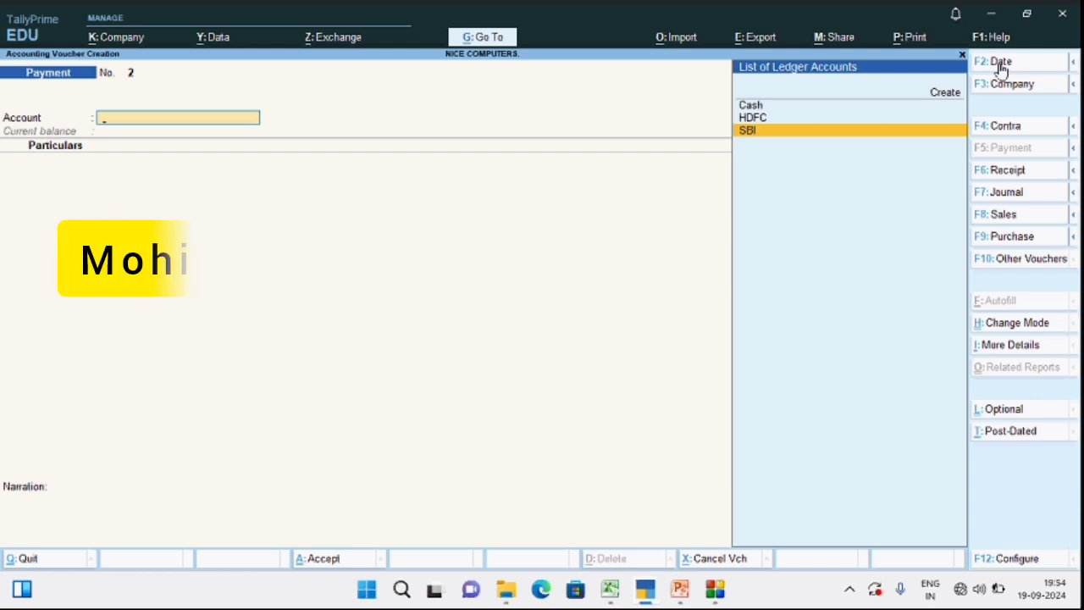
key(Return)
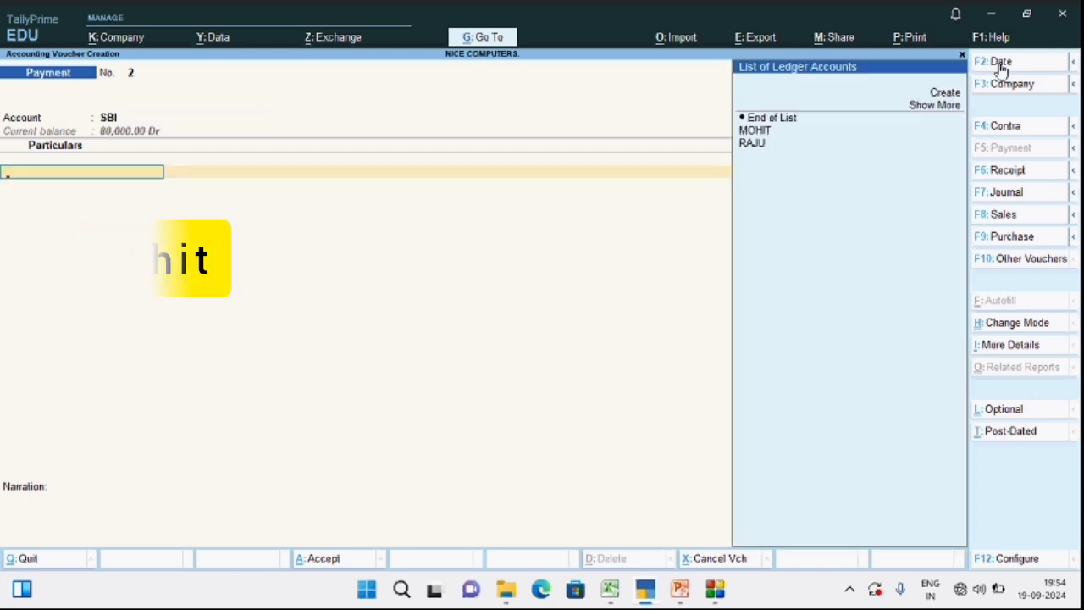
Step: Add the first creditor in the ledger list as payee for 2000, with the bill reference type On Account
key(Down)
key(Down)
key(Down)
key(Return)
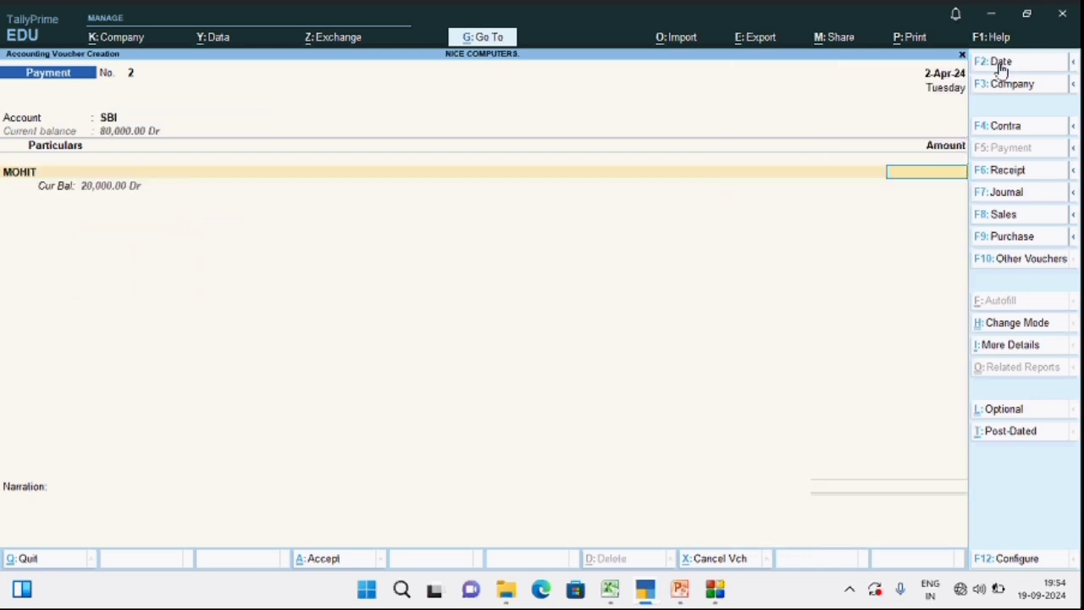
text(20000)
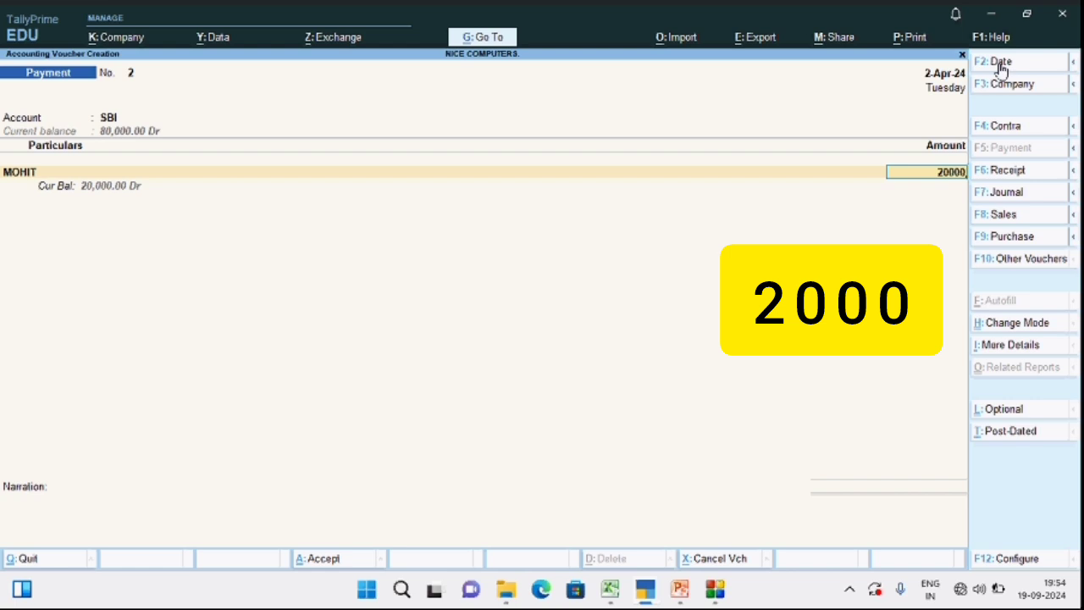
key(Return)
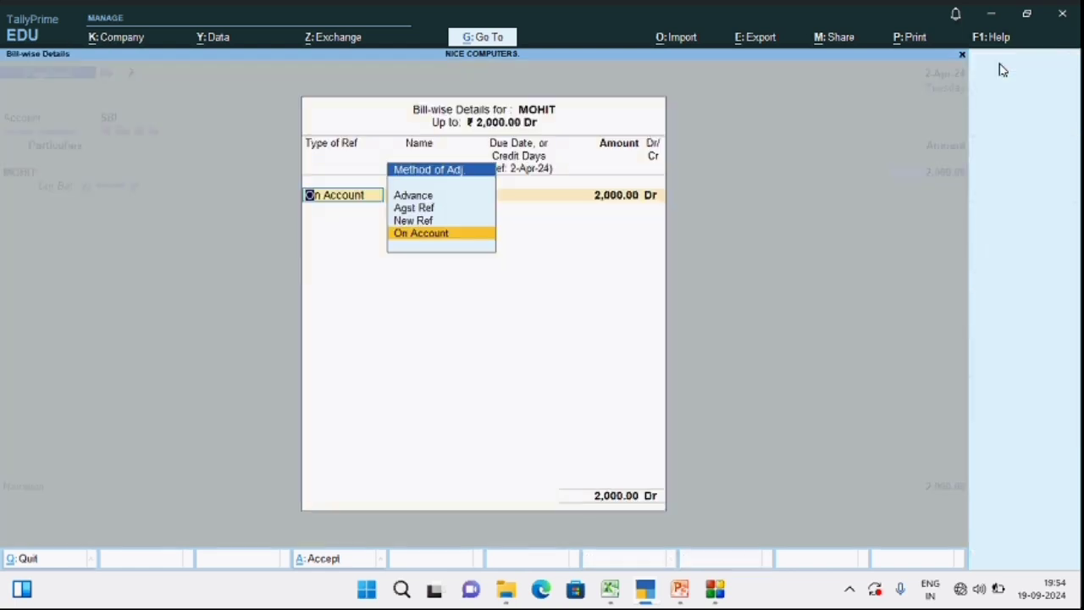
key(Return)
key(Return)
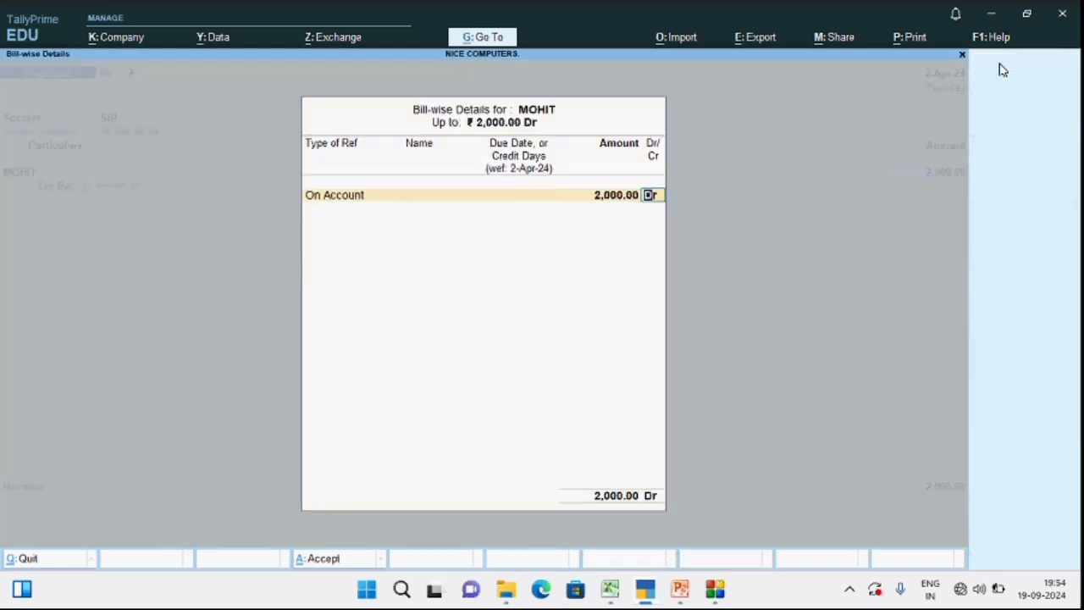
key(Return)
key(Return)
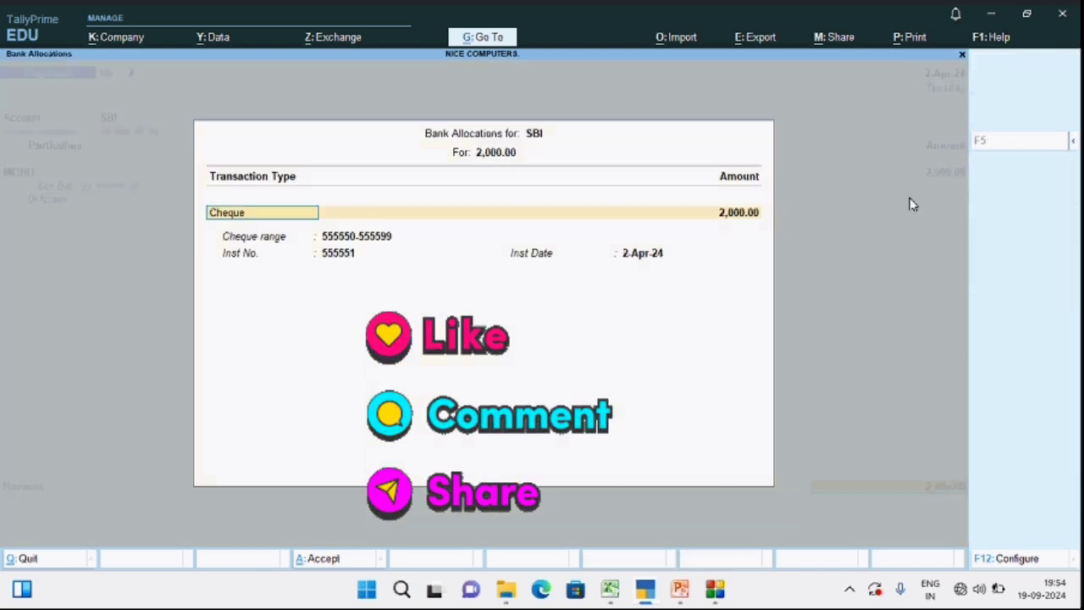
Step: Allocate the SBI payment to cheque 555551 dated 2-Apr-24 and save the voucher without a narration
key(Return)
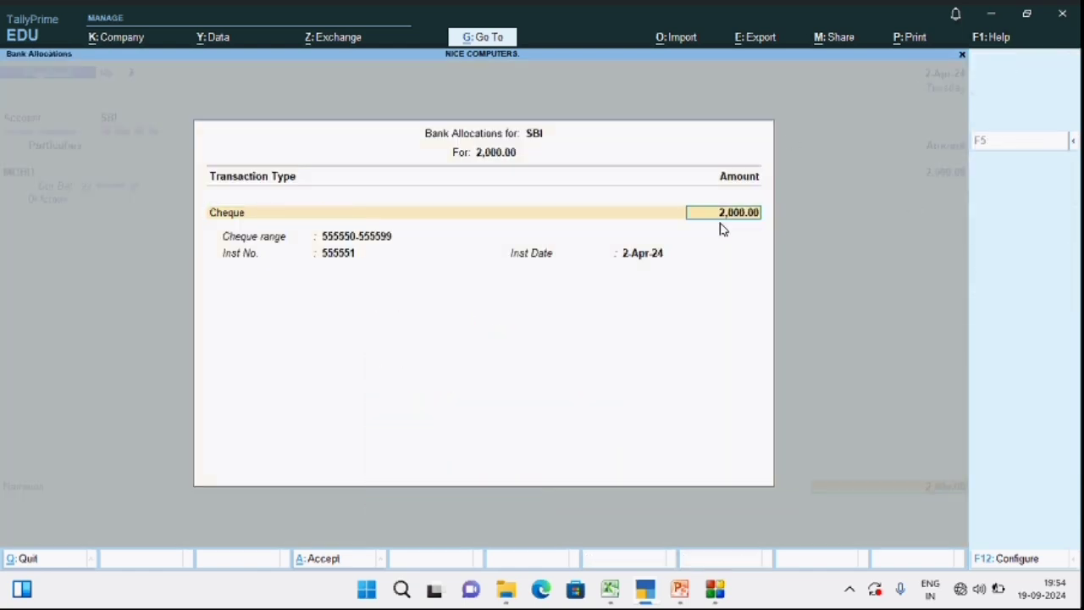
key(Return)
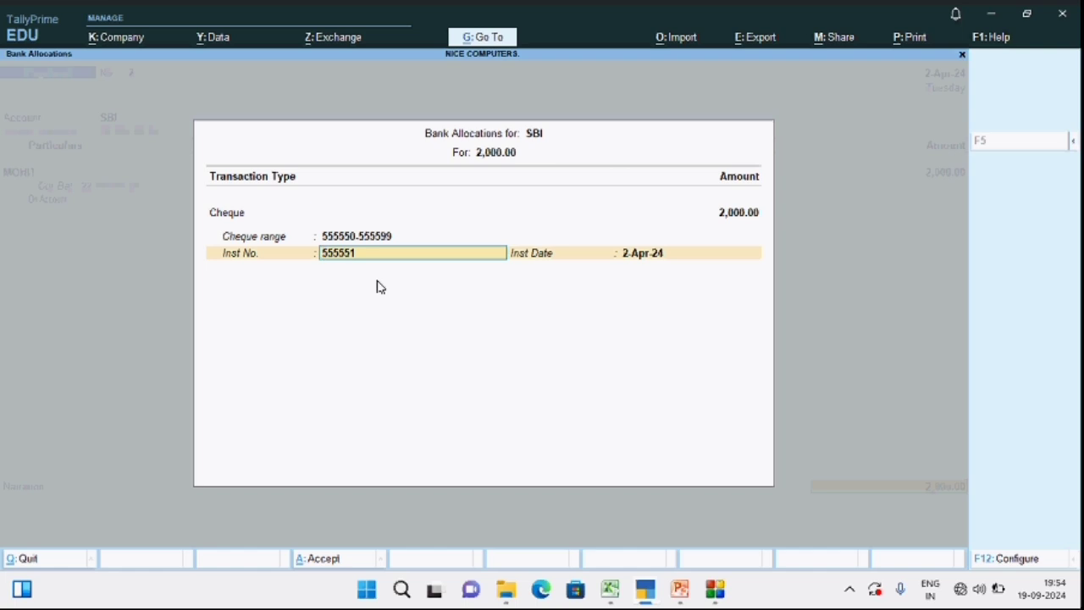
key(Return)
key(Return)
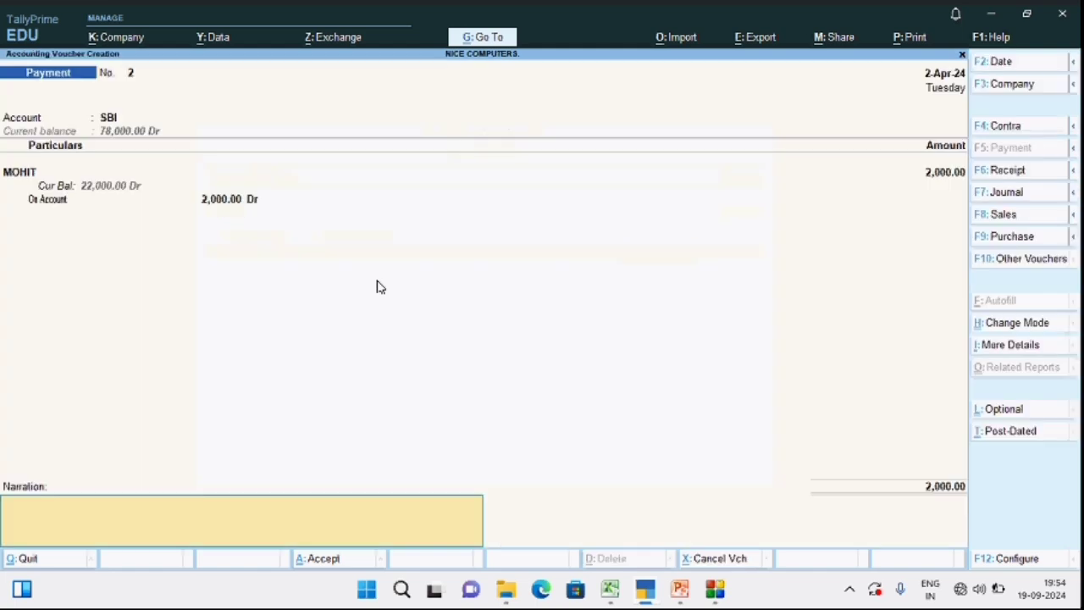
key(Return)
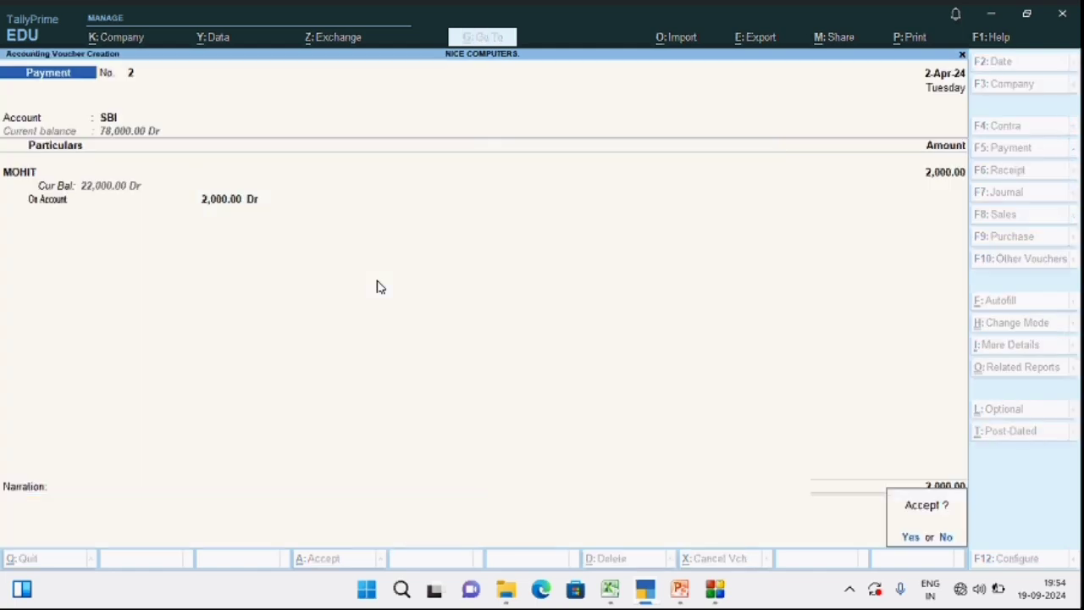
key(Return)
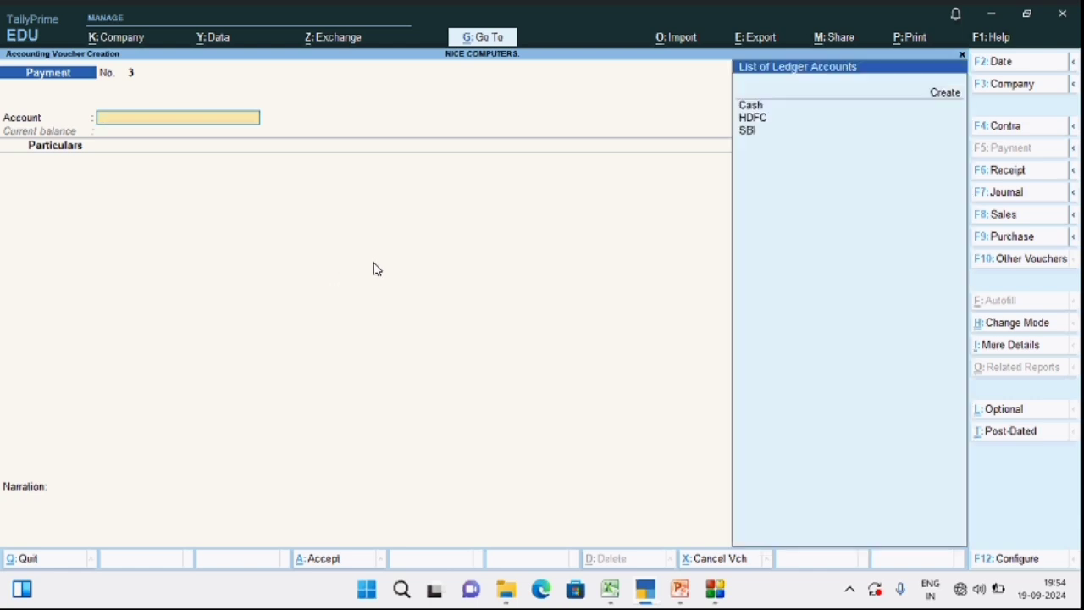
Step: Set the third payment voucher's date to 1-4 and choose HDFC as its paying account
key(Down)
key(Down)
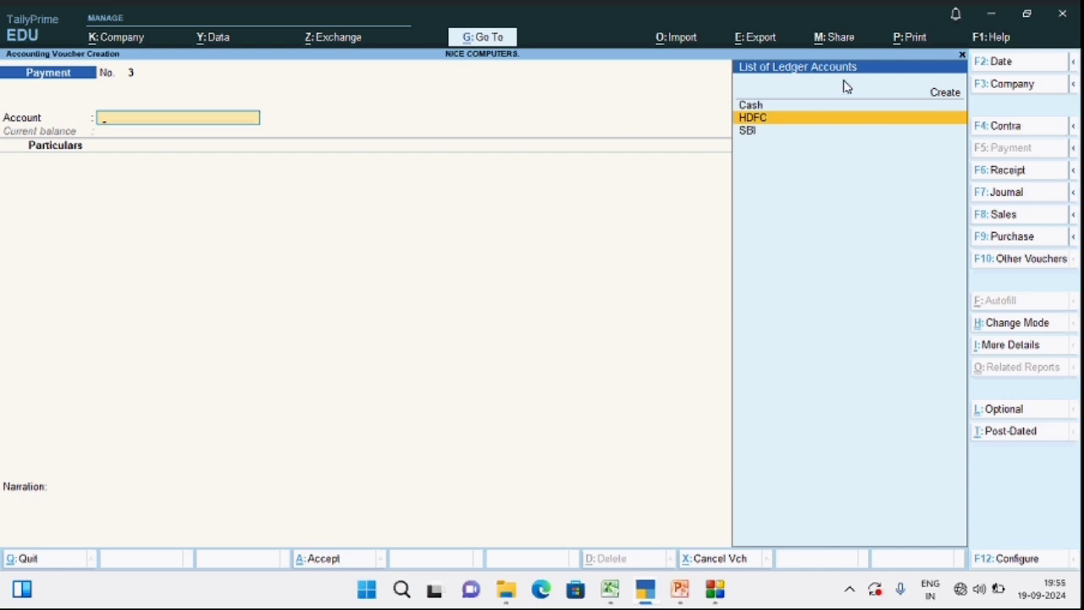
click(1000, 66)
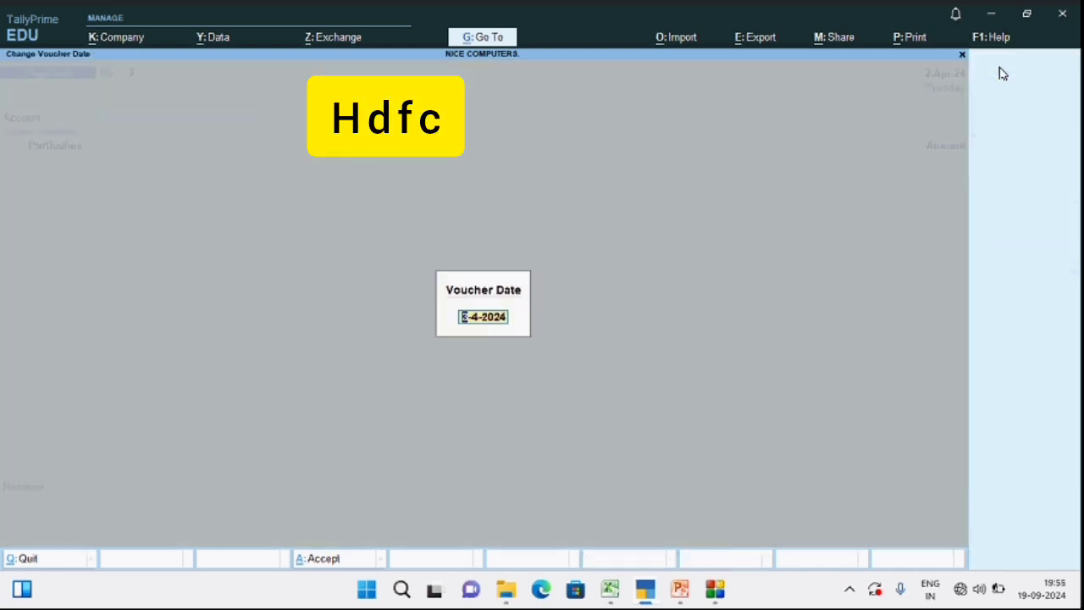
text(1-4)
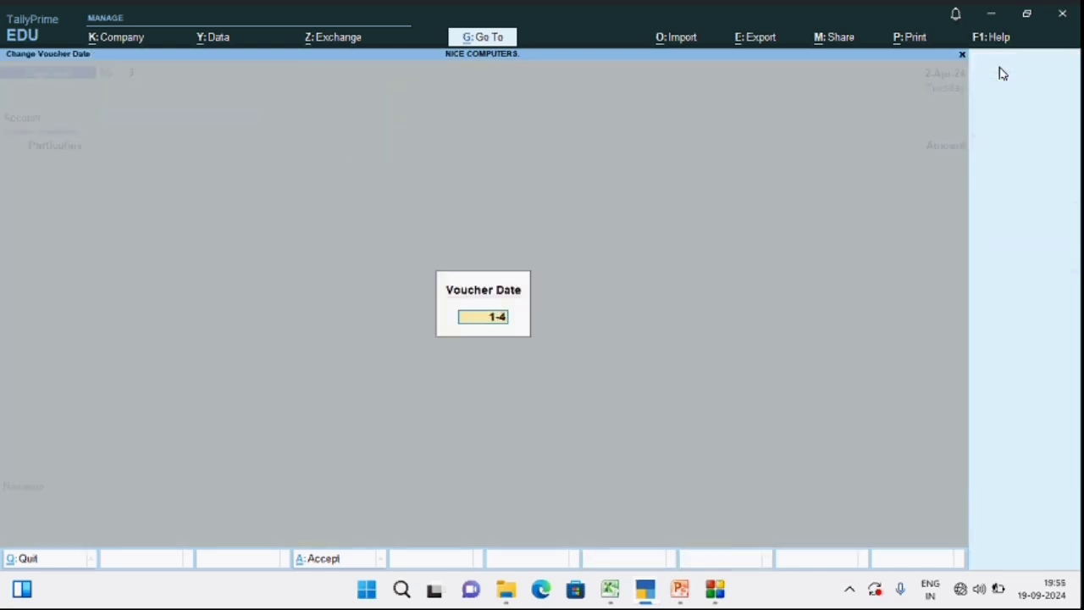
key(Return)
key(Return)
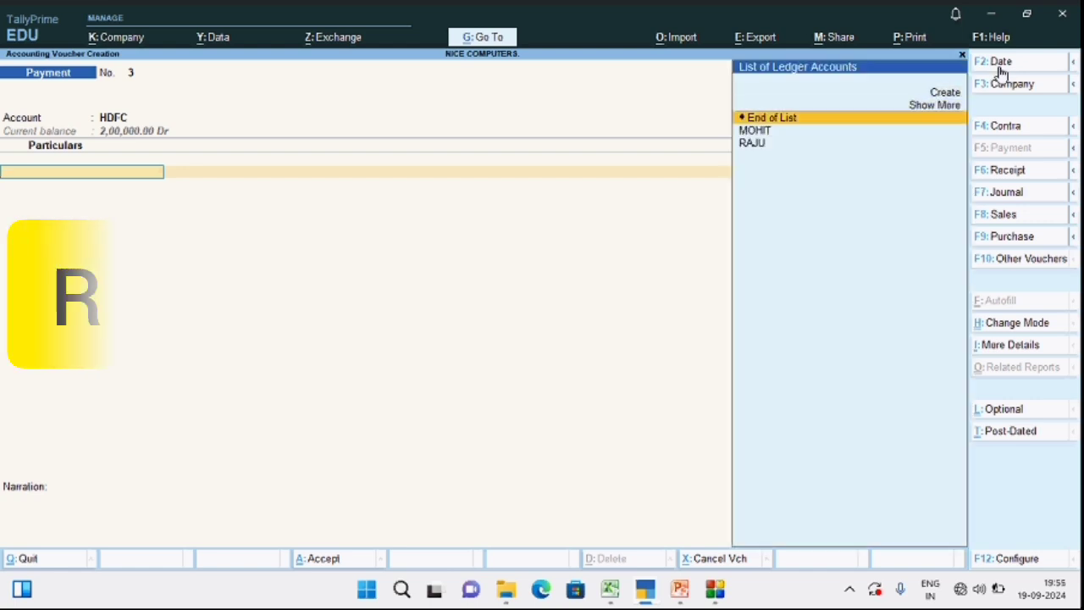
Step: Add the second creditor in the ledger list as payee for 10000, with the bill reference type On Account
key(Down)
key(Down)
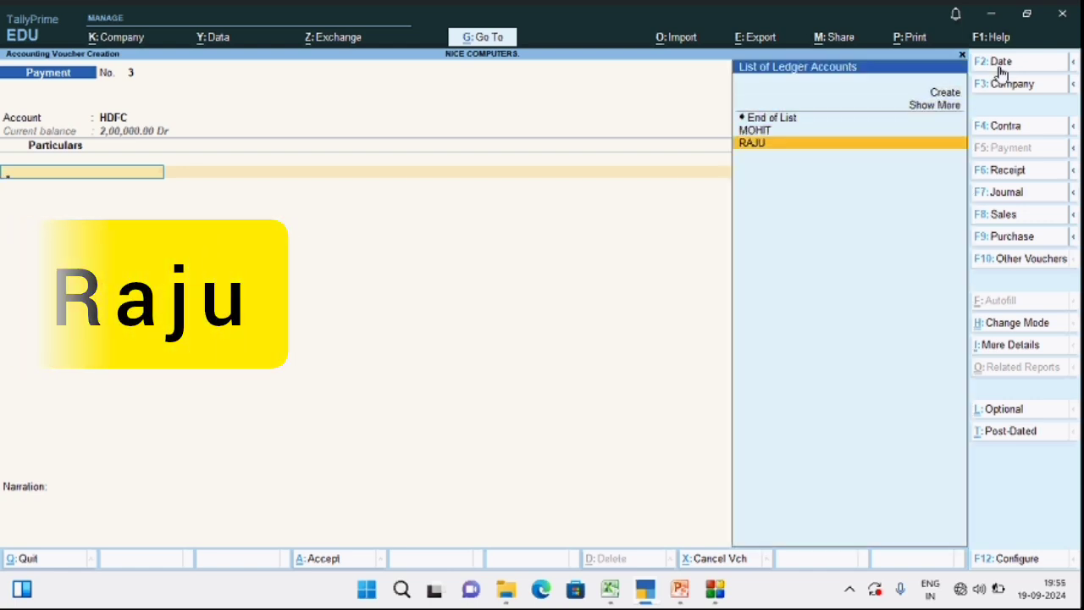
key(Return)
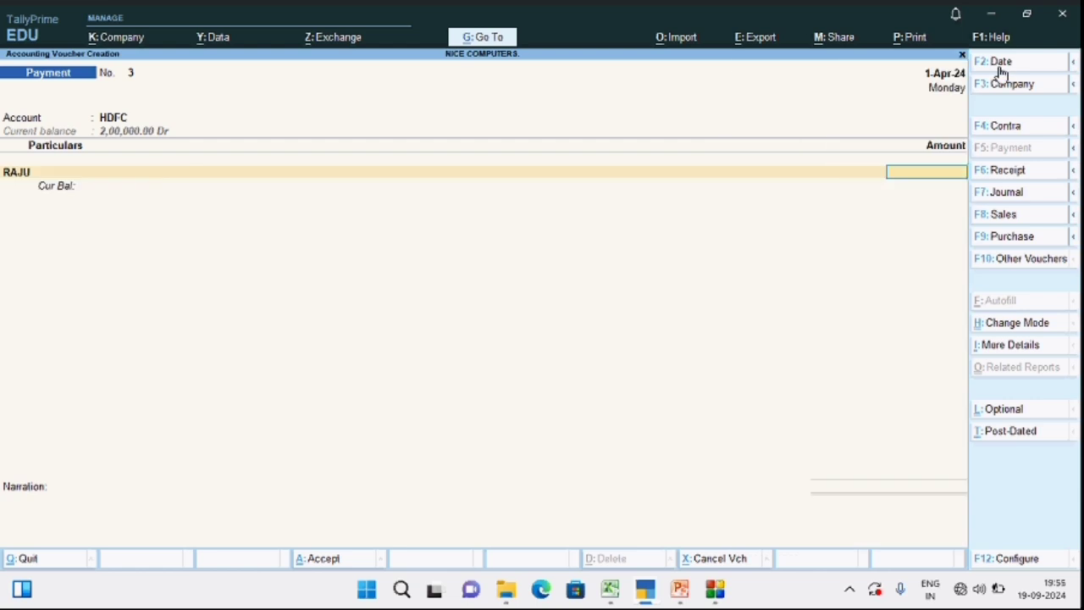
text(10000)
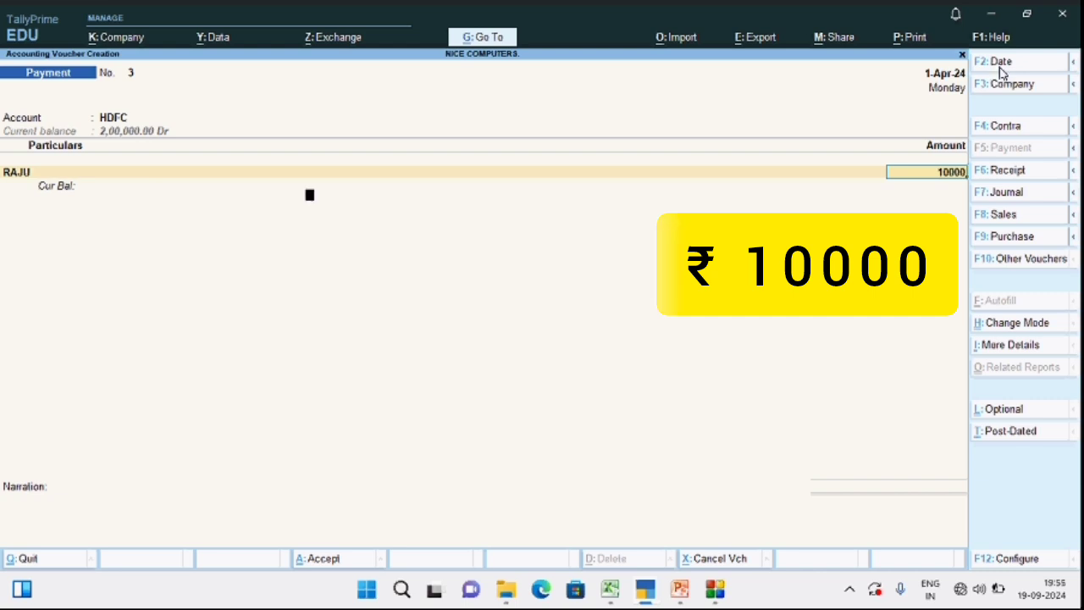
key(Return)
key(Return)
key(Return)
key(Return)
key(Return)
key(Return)
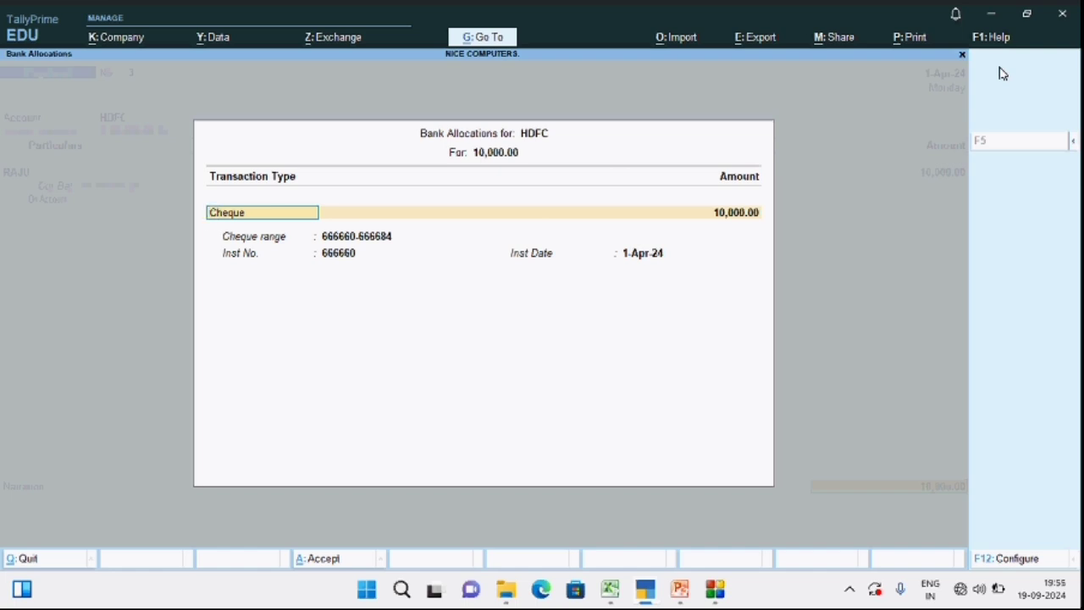
Step: Allocate the HDFC payment to cheque 666660 dated 1-Apr-24, save the voucher without a narration and leave voucher entry
key(Return)
key(Return)
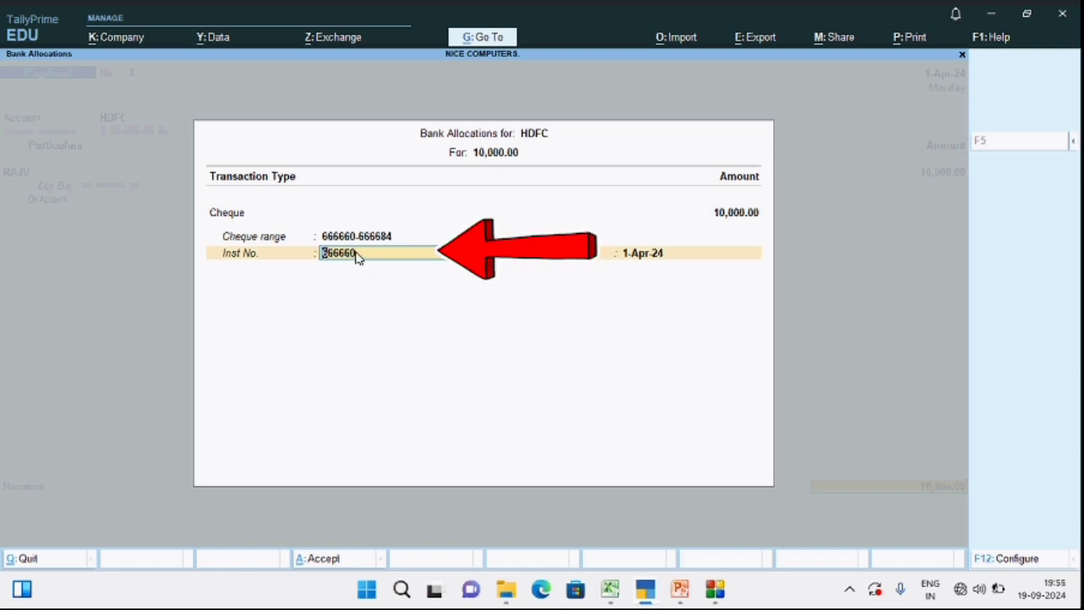
key(Return)
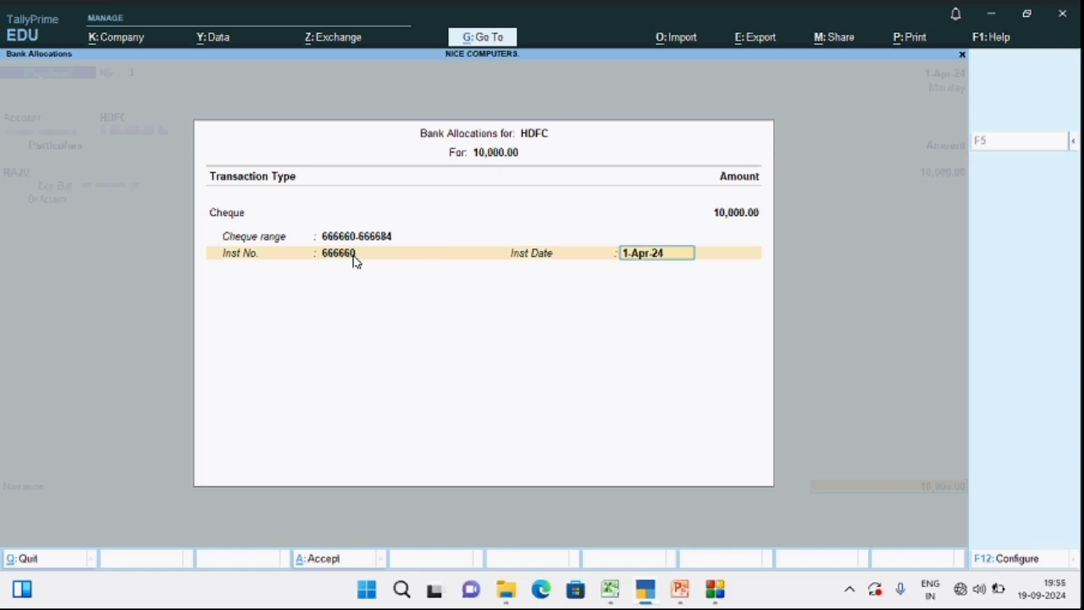
key(Return)
key(Return)
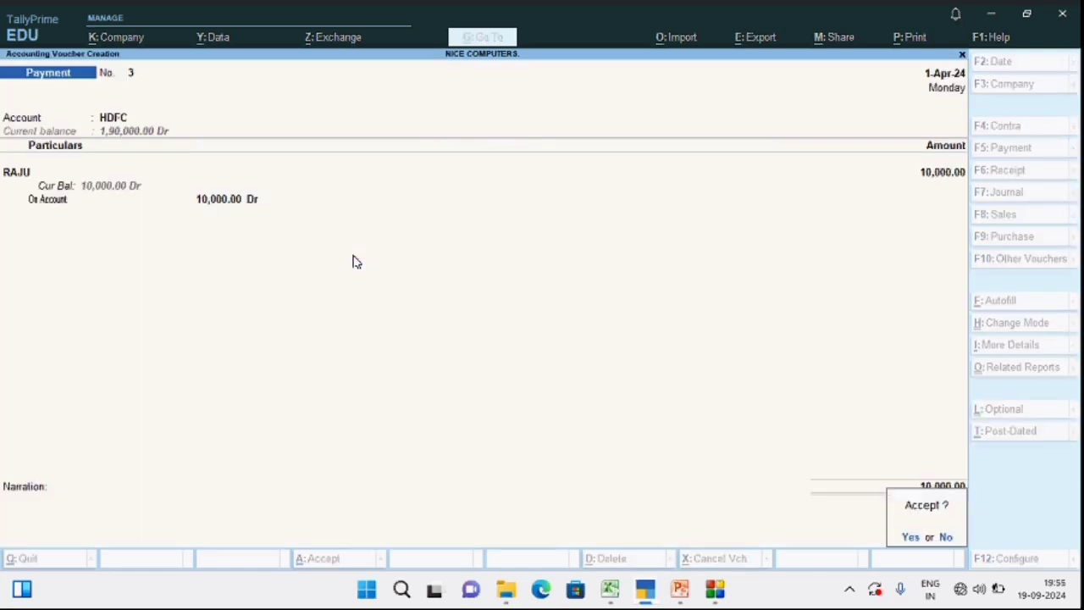
key(Return)
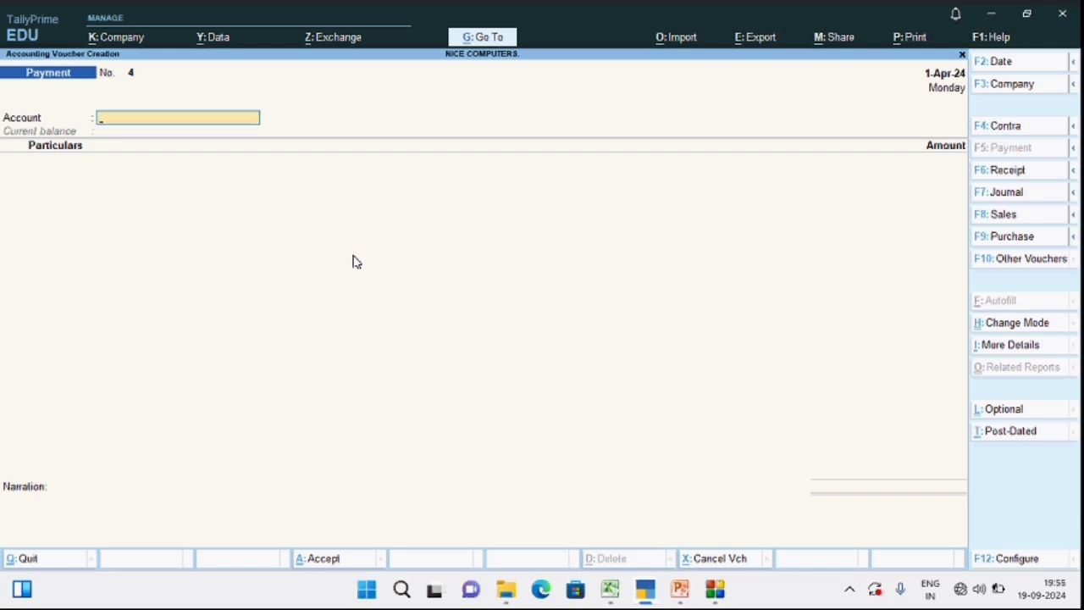
key(Escape)
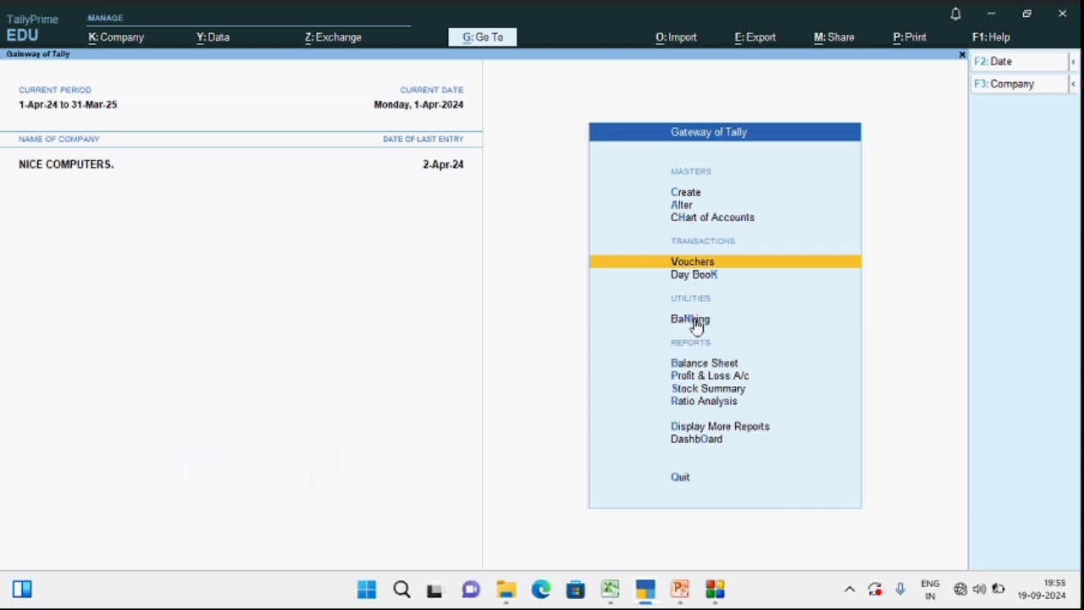
click(694, 322)
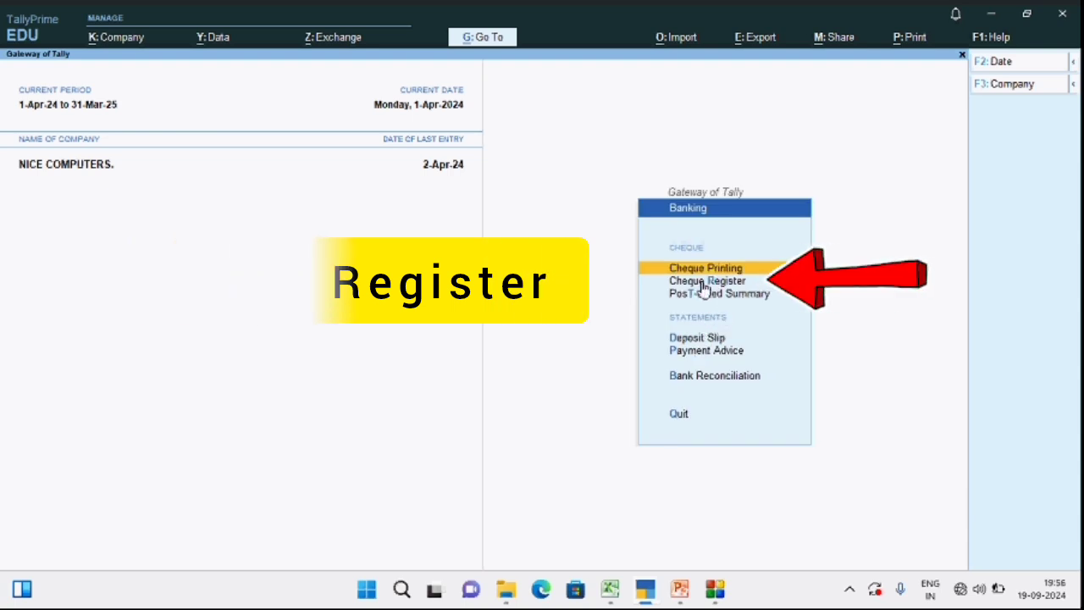
click(707, 282)
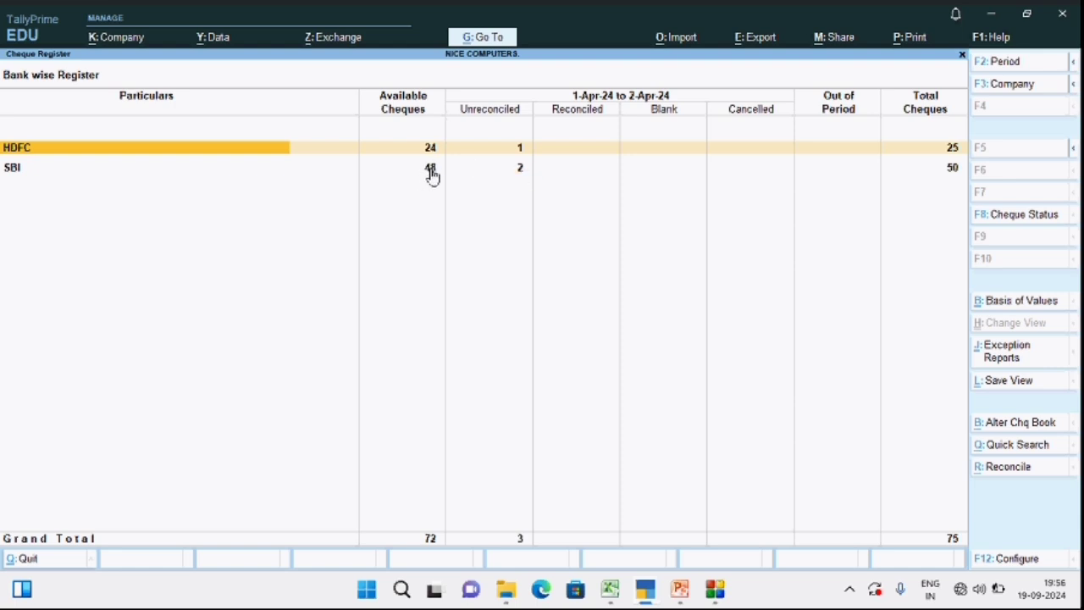
key(Return)
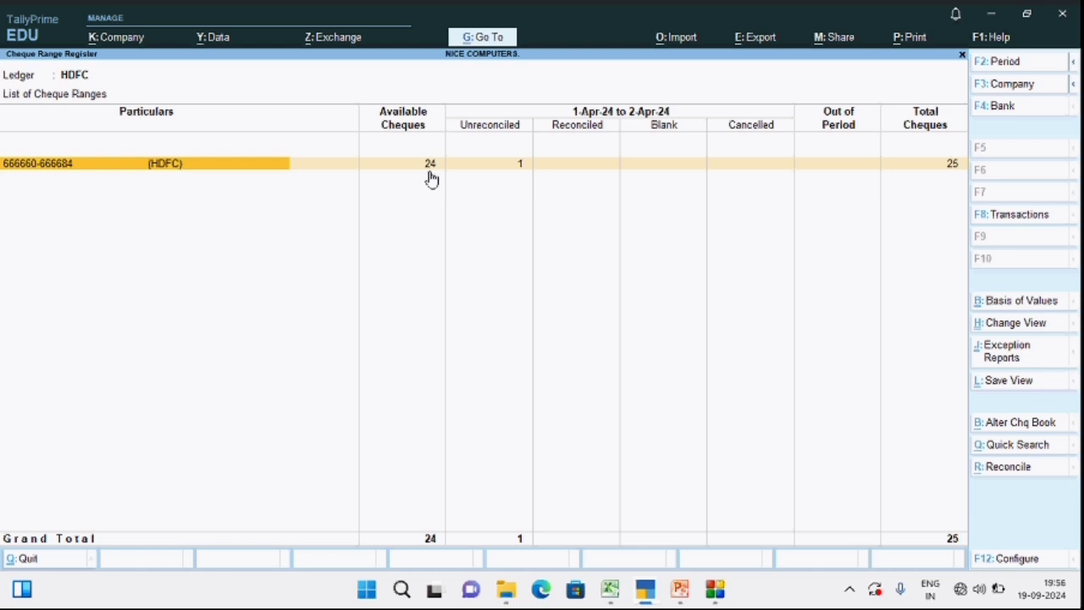
key(Return)
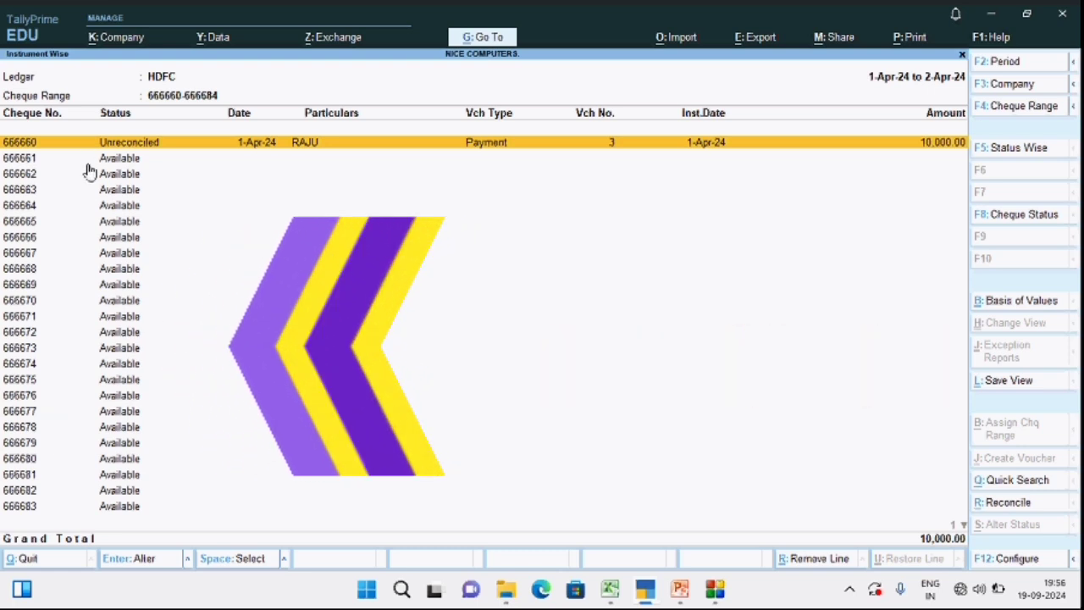
key(Escape)
key(Escape)
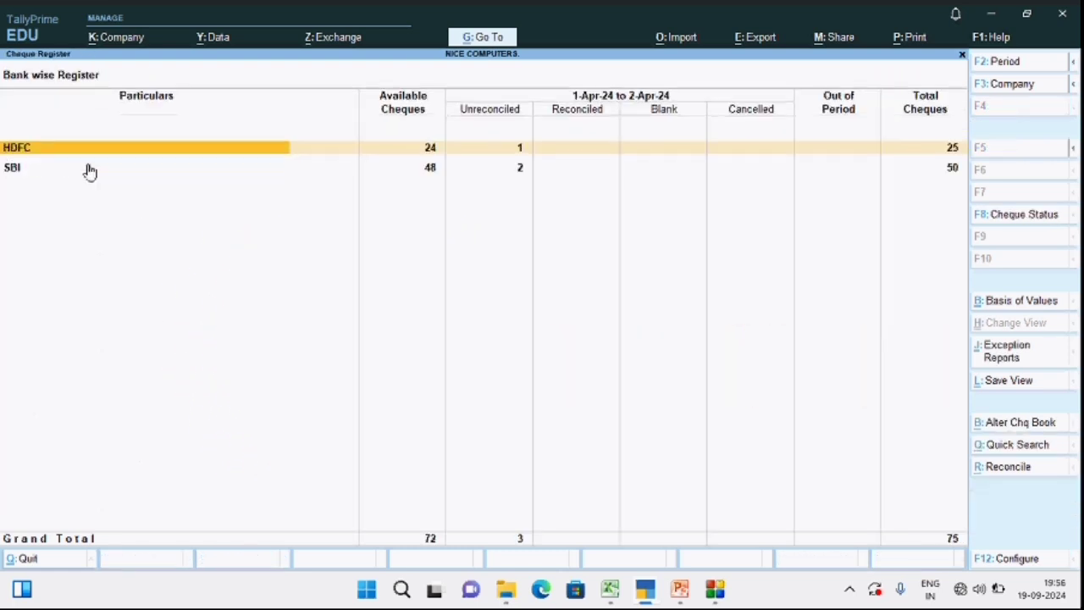
click(90, 169)
click(90, 169)
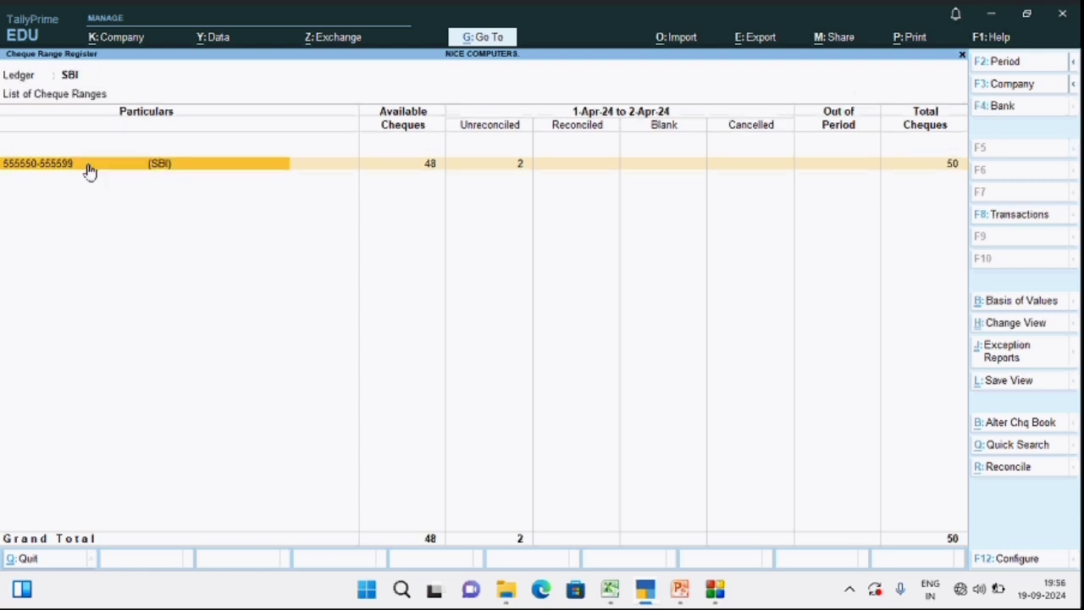
click(90, 169)
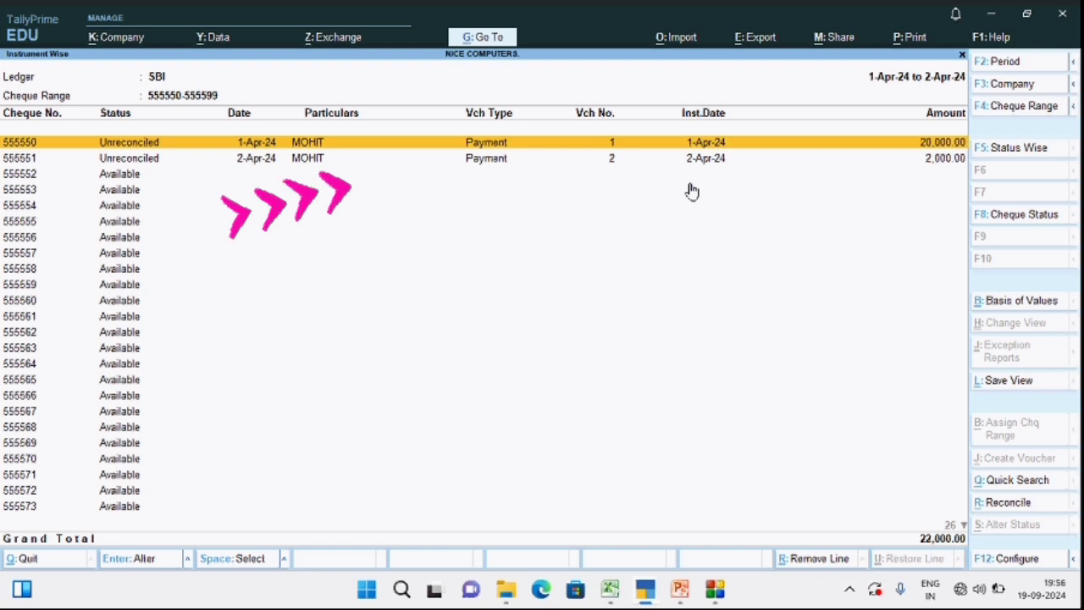
key(Escape)
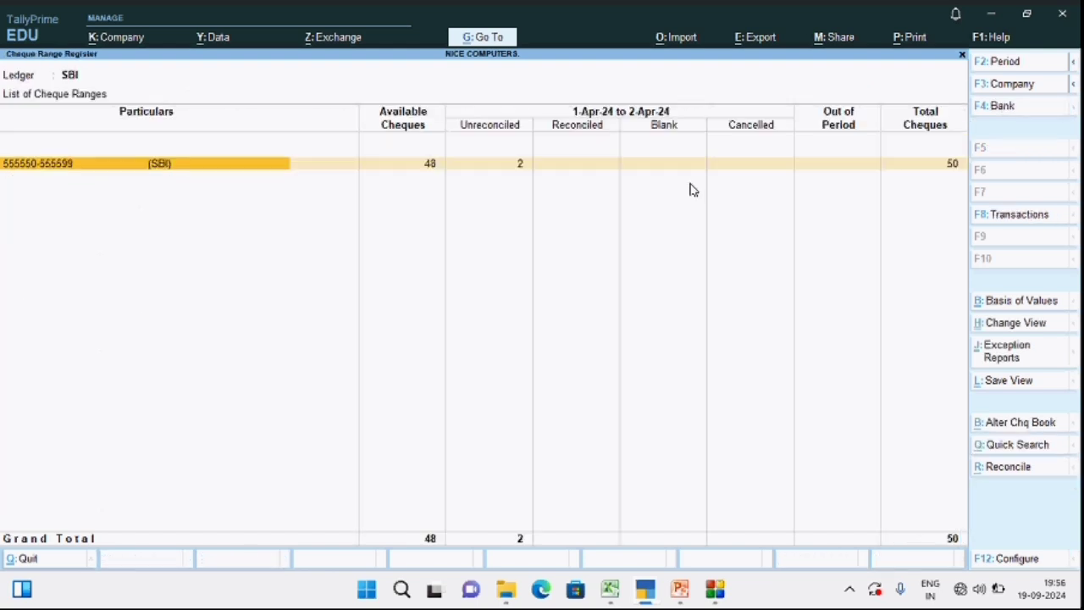
key(Escape)
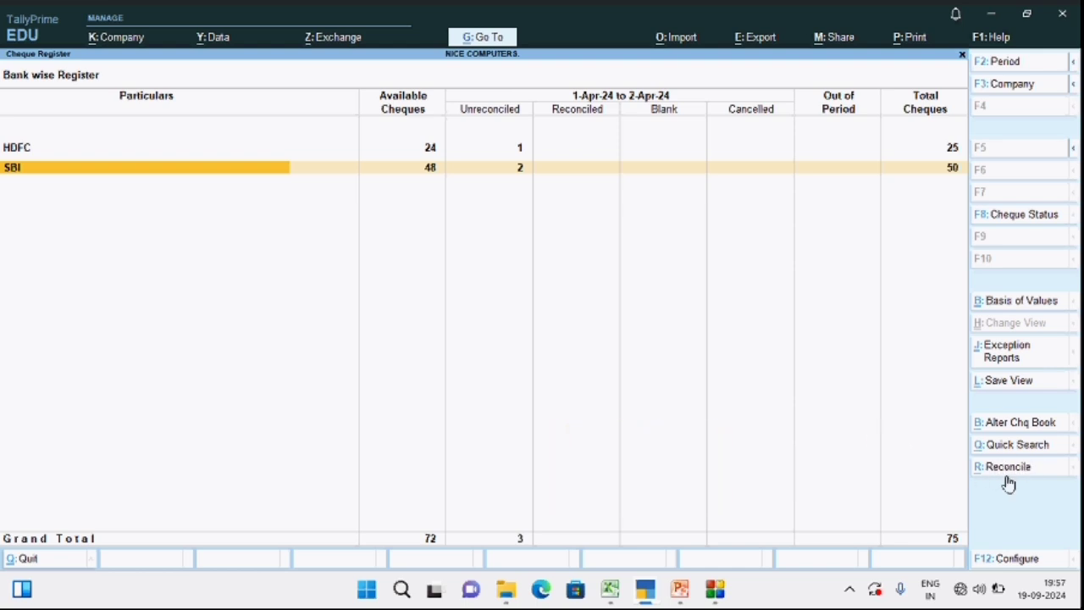
key(Escape)
key(Escape)
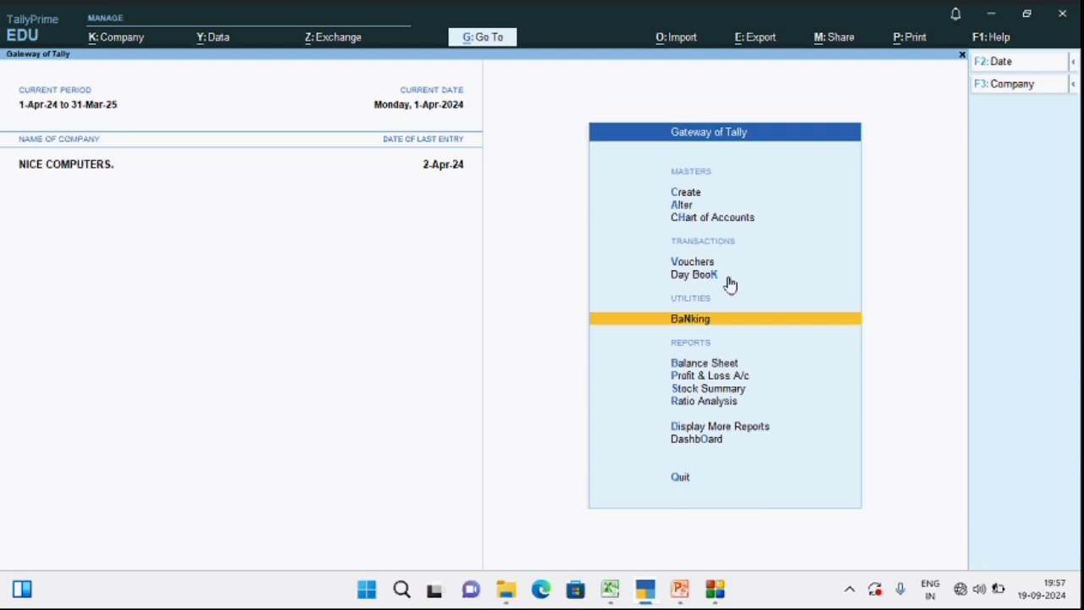
Step: Open the Bank Reconciliation statement for the SBI ledger
click(712, 320)
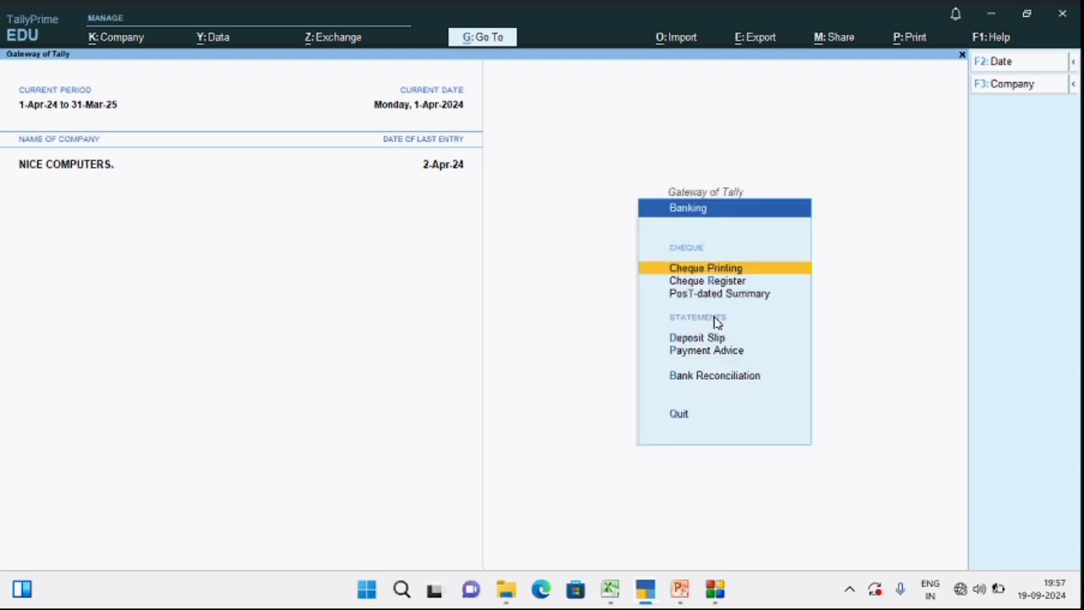
key(Down)
key(Down)
key(Down)
key(Down)
key(Down)
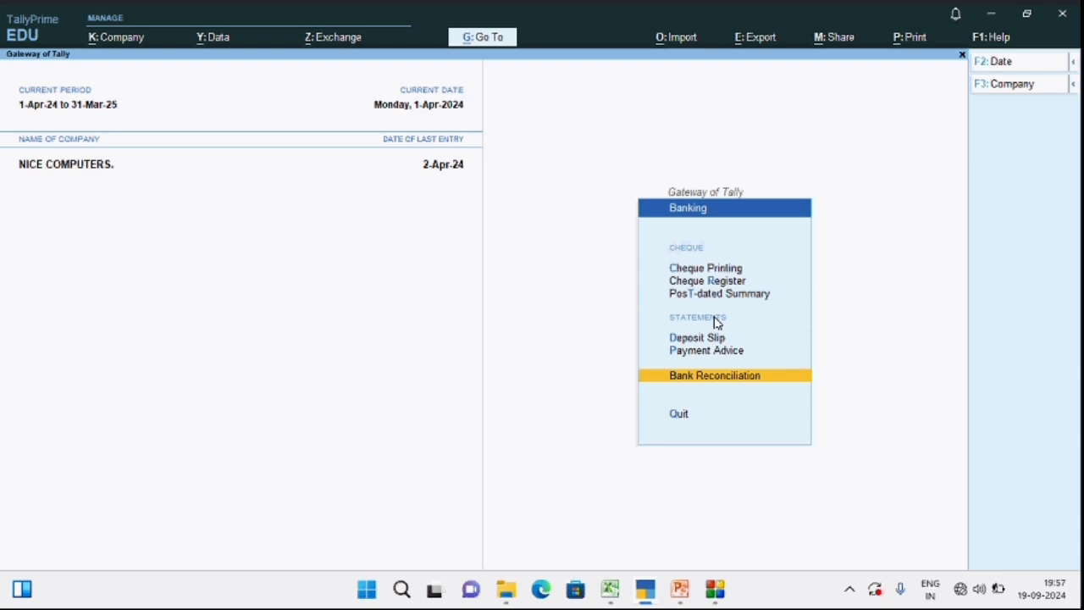
click(754, 389)
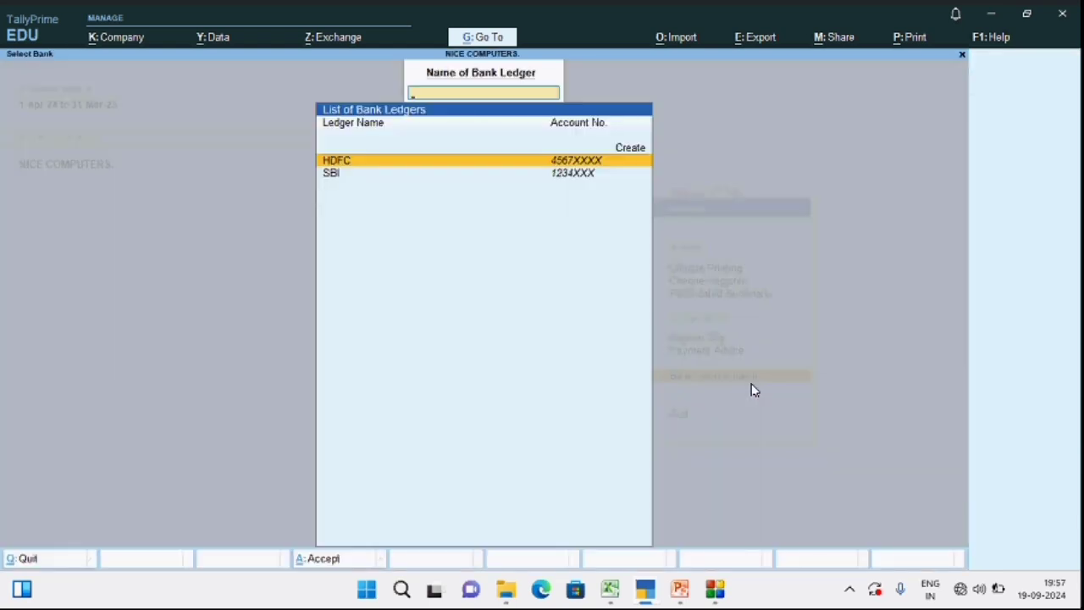
key(Down)
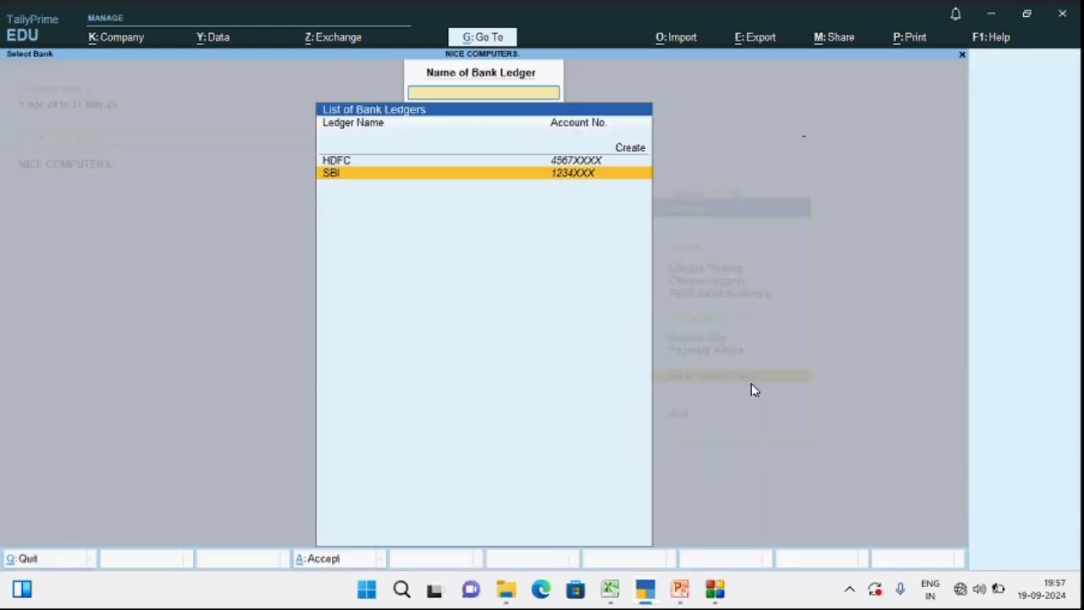
key(Return)
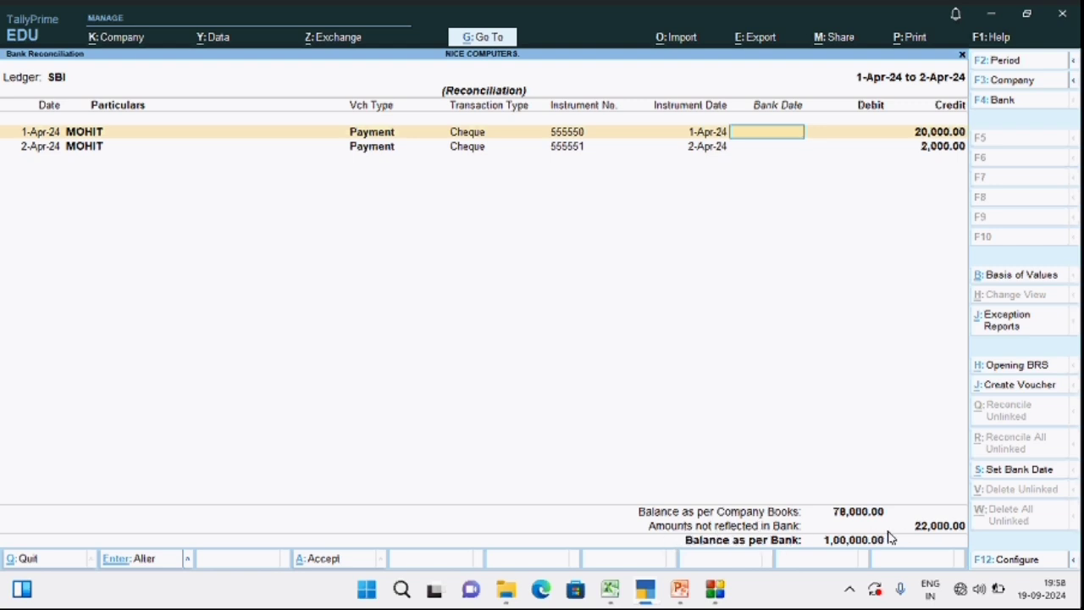
Step: Set the bank date of SBI cheques 555550 and 555551 to 2-Apr-24 and accept the reconciliation
click(763, 139)
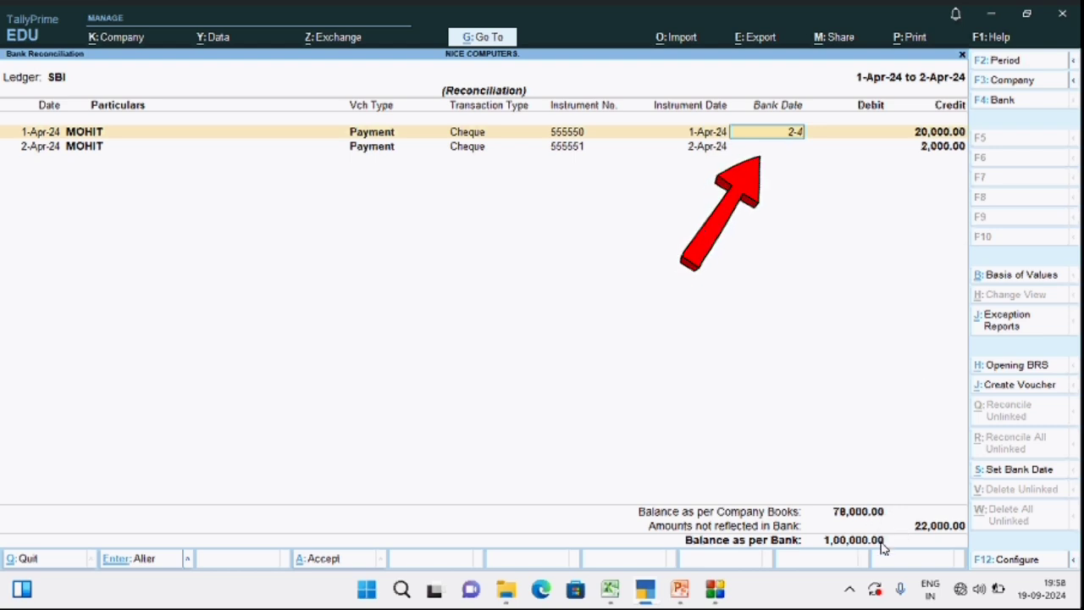
key(Return)
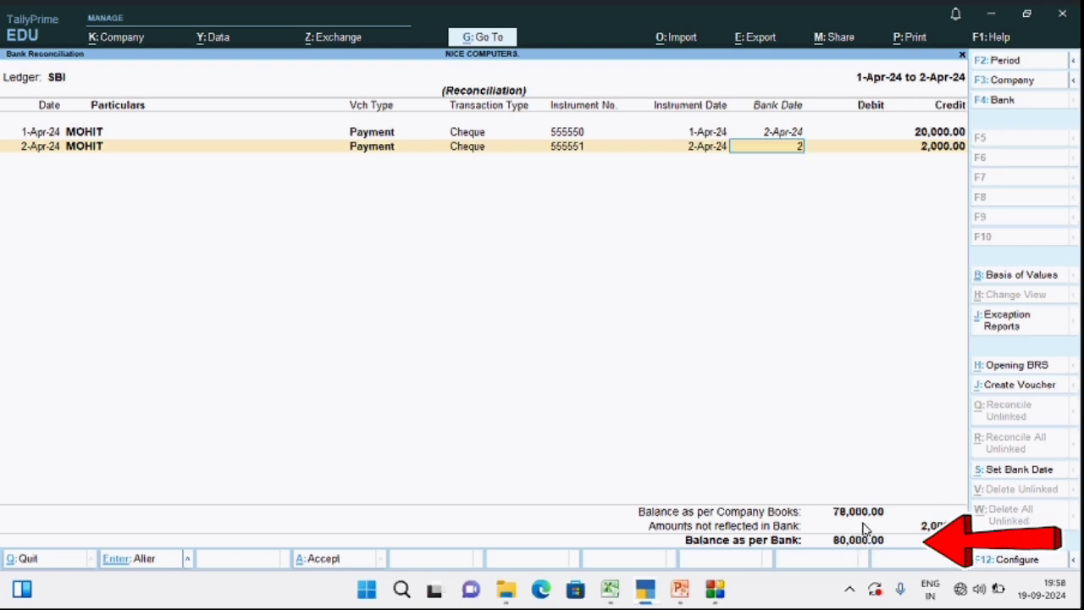
text(2)
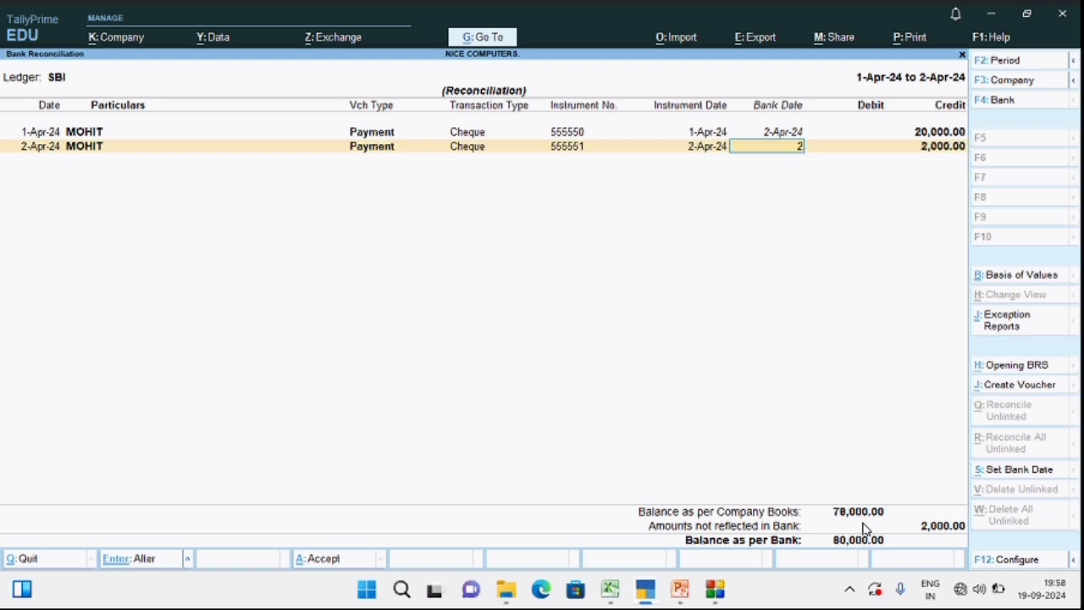
text(-4)
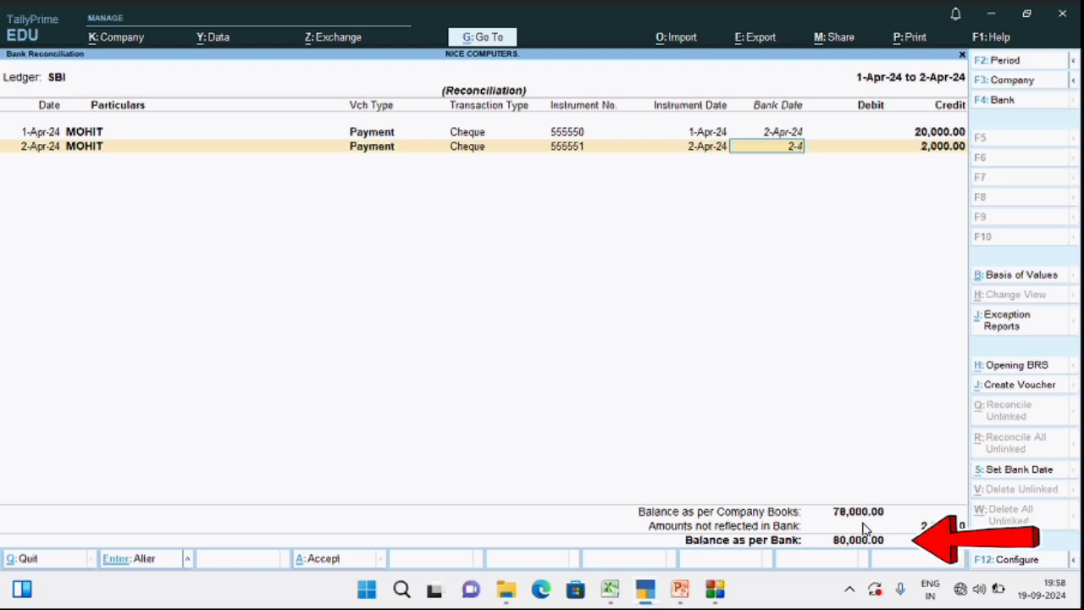
key(Return)
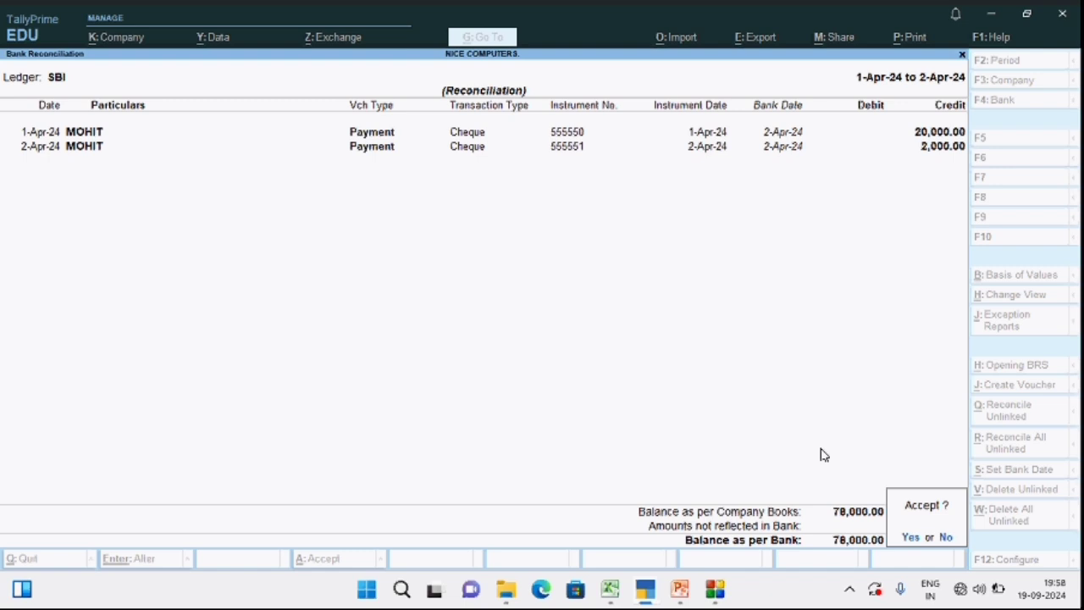
key(y)
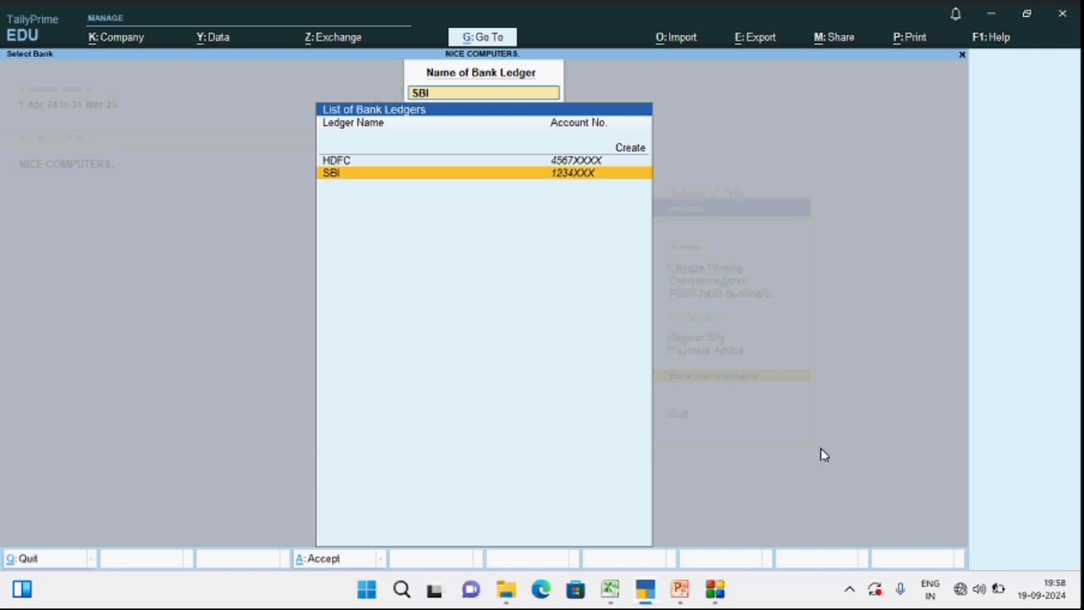
Step: Reconcile HDFC cheque 666660 with bank date 2-Apr-24, accept it and leave Bank Reconciliation
key(Up)
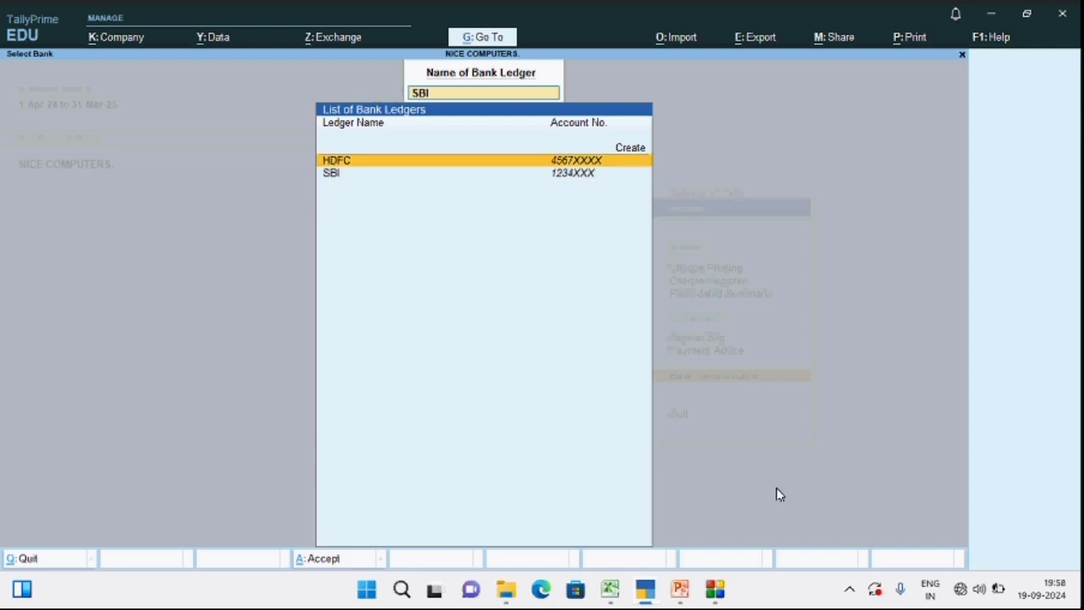
click(538, 161)
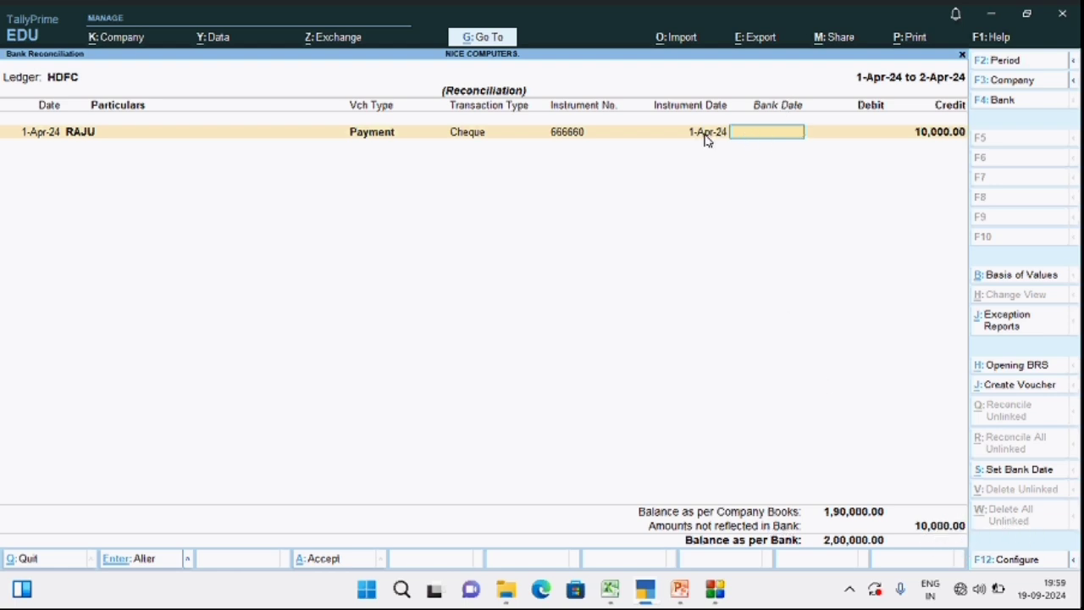
click(758, 141)
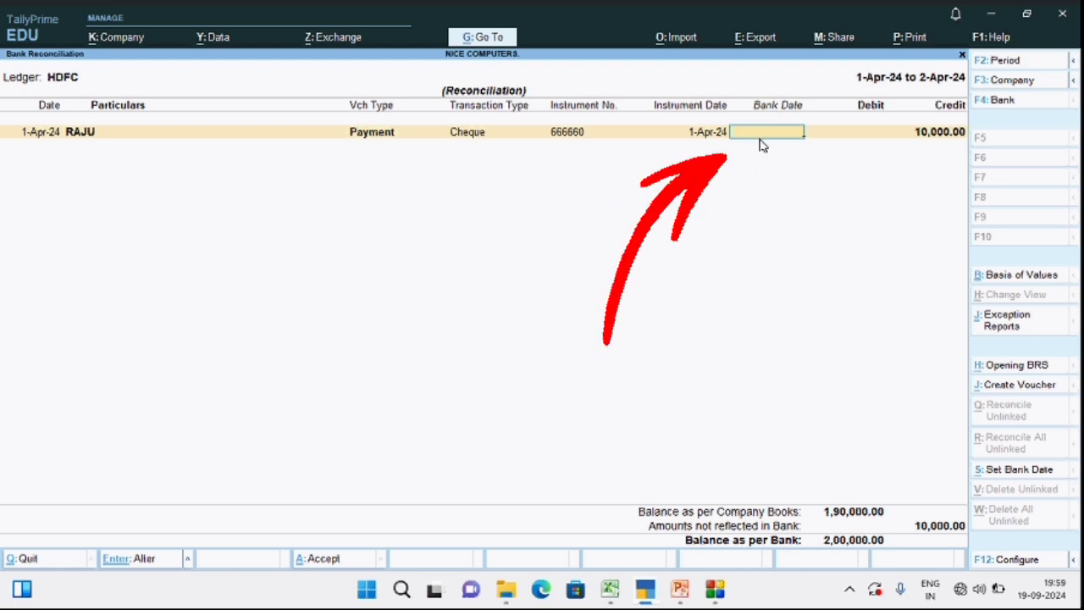
text(2-4)
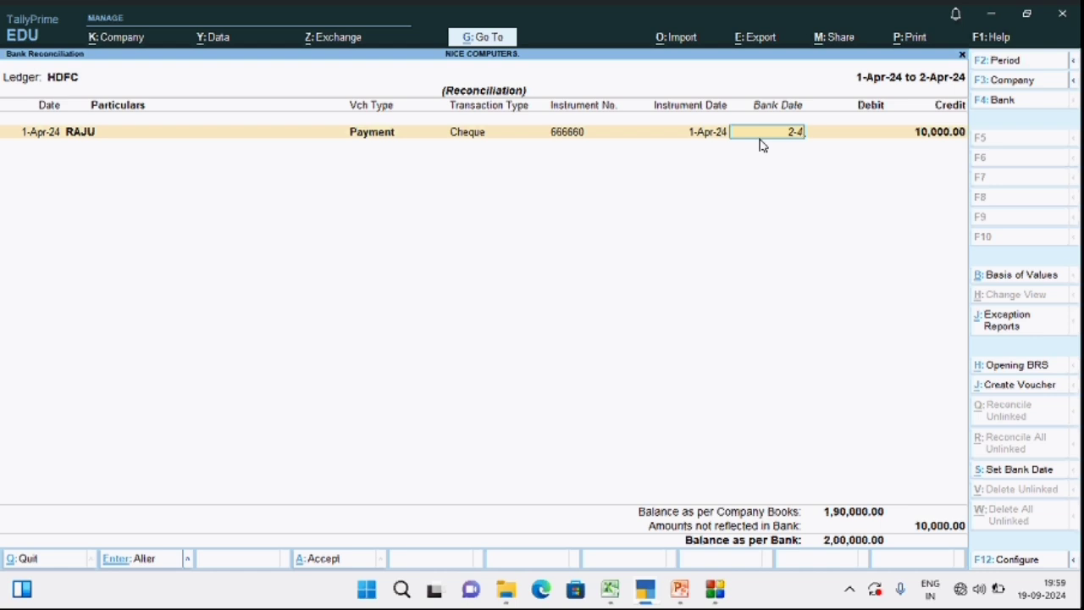
key(Return)
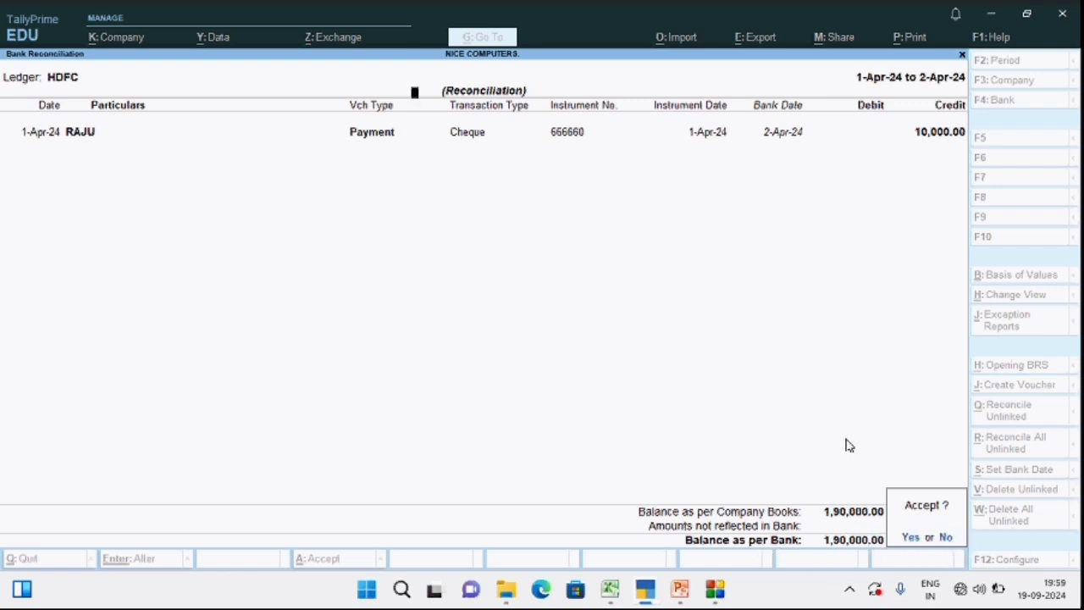
key(Return)
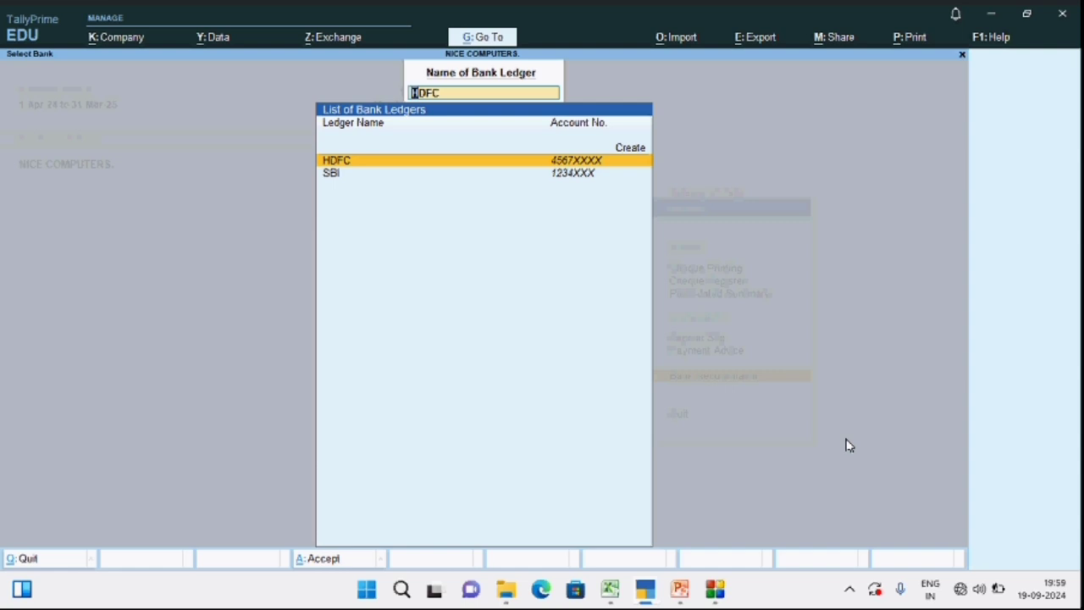
key(Escape)
key(Escape)
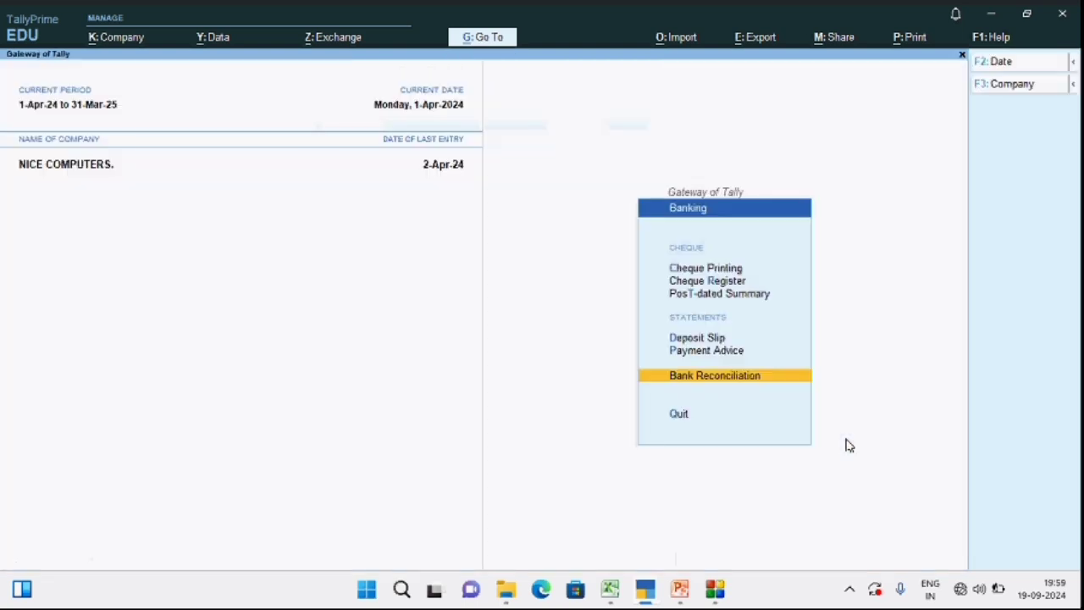
key(Up)
key(Up)
key(Up)
key(Up)
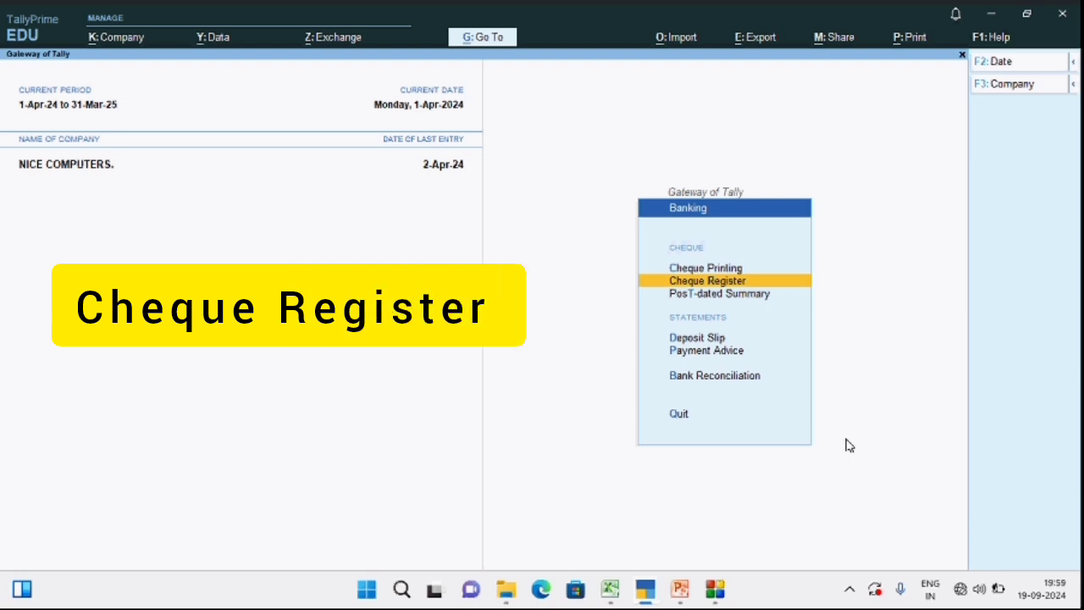
key(Return)
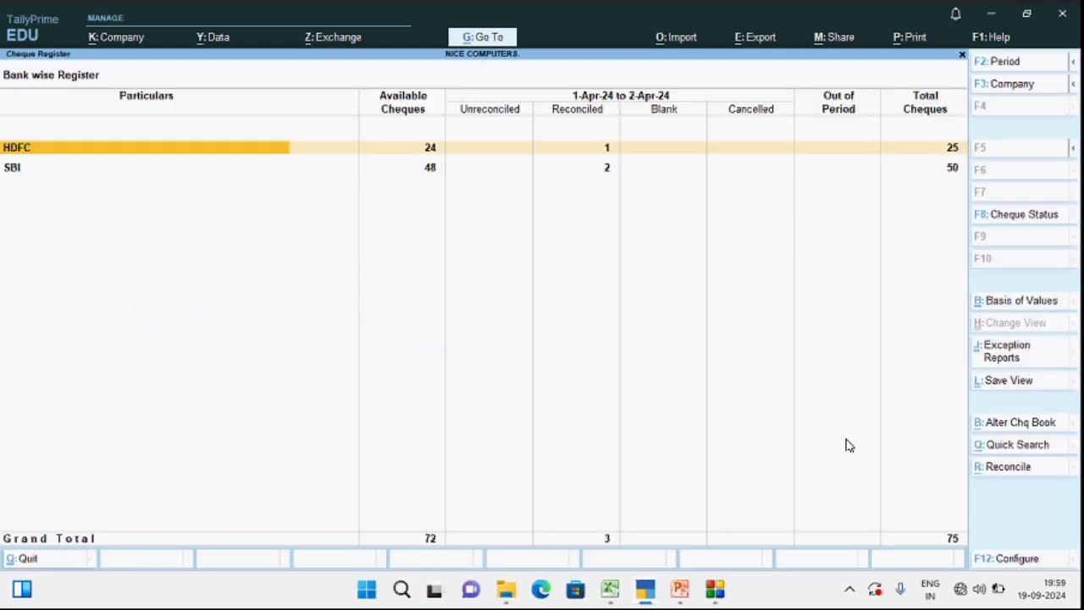
click(837, 479)
key(Return)
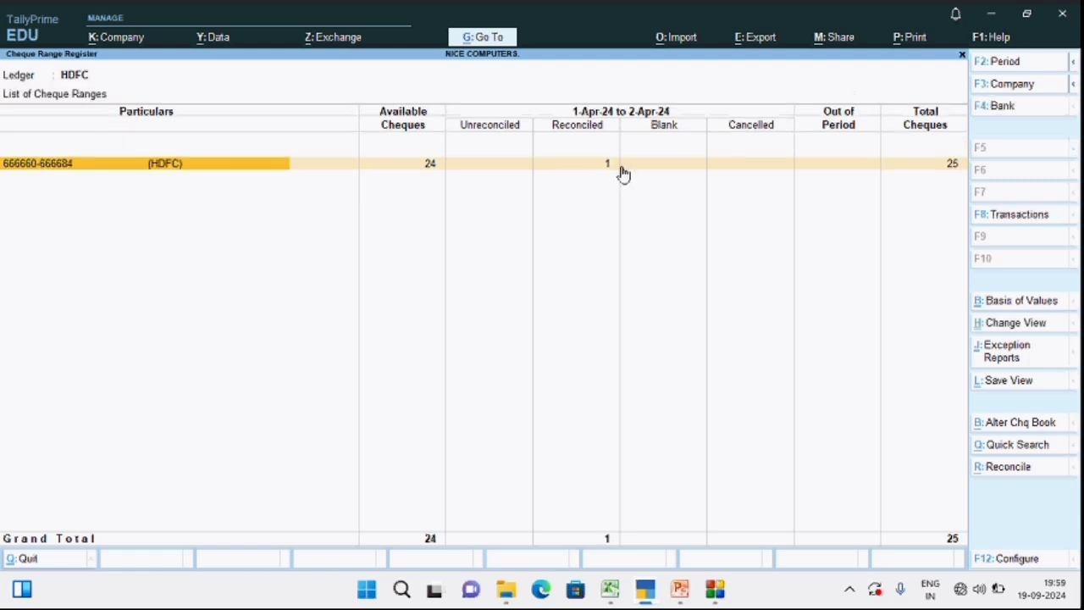
click(621, 168)
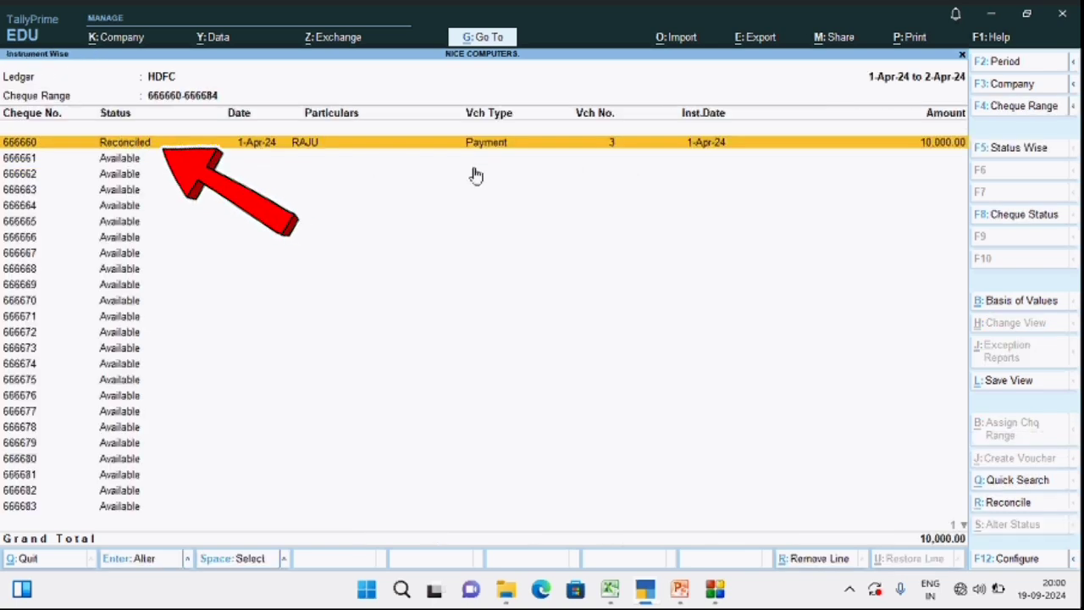
key(Escape)
key(Escape)
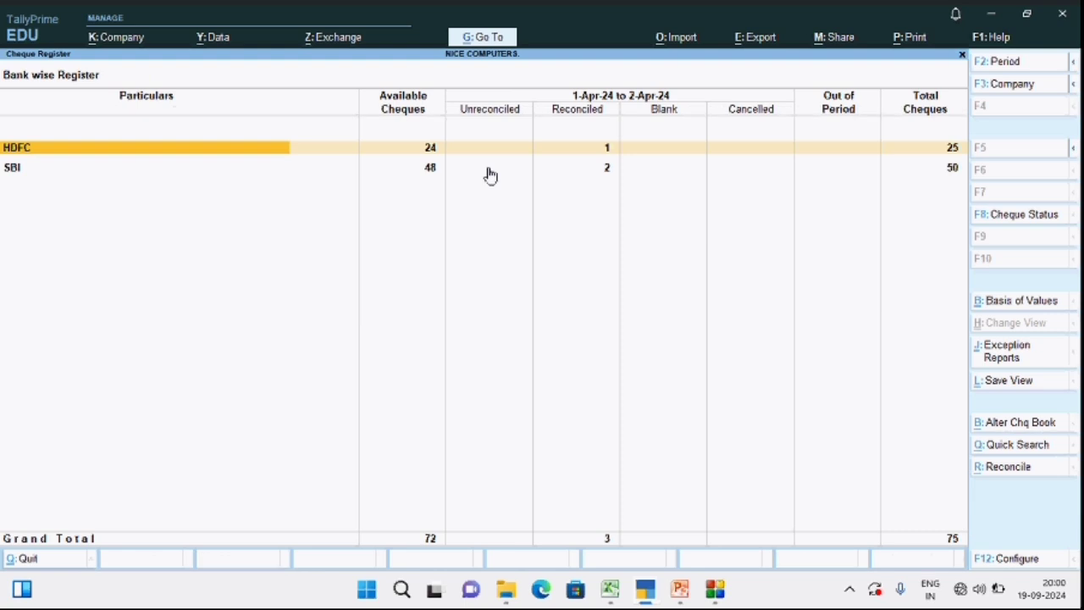
key(Down)
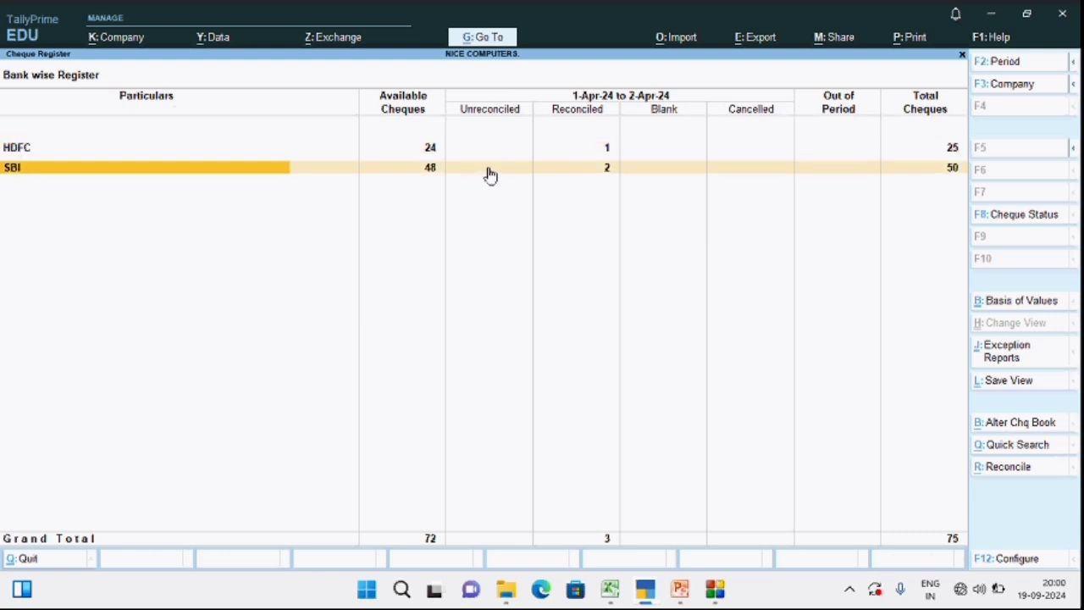
key(Return)
key(Return)
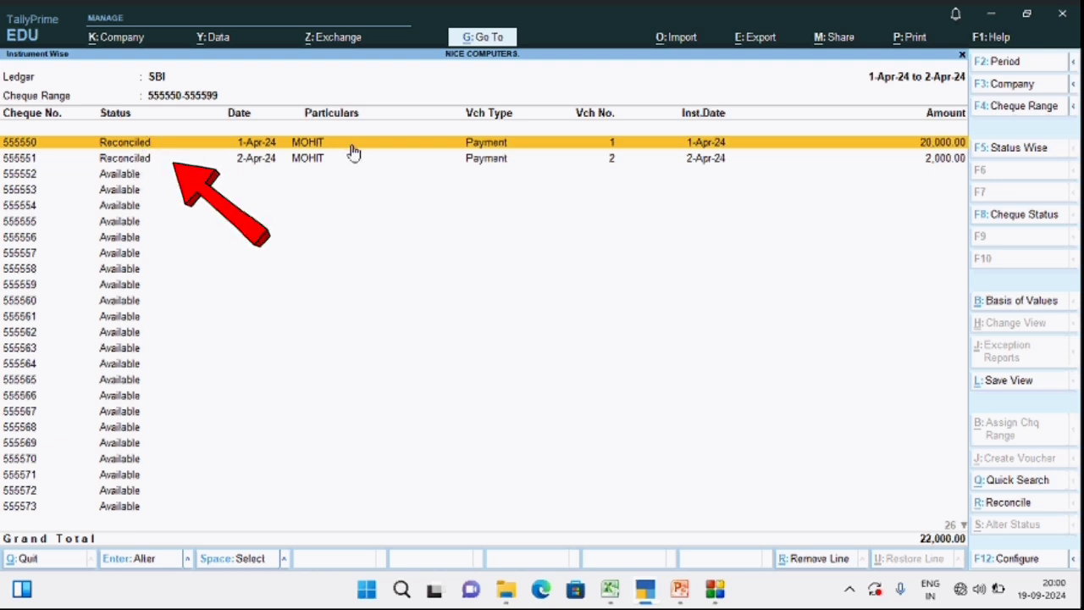
key(Escape)
key(Escape)
key(Escape)
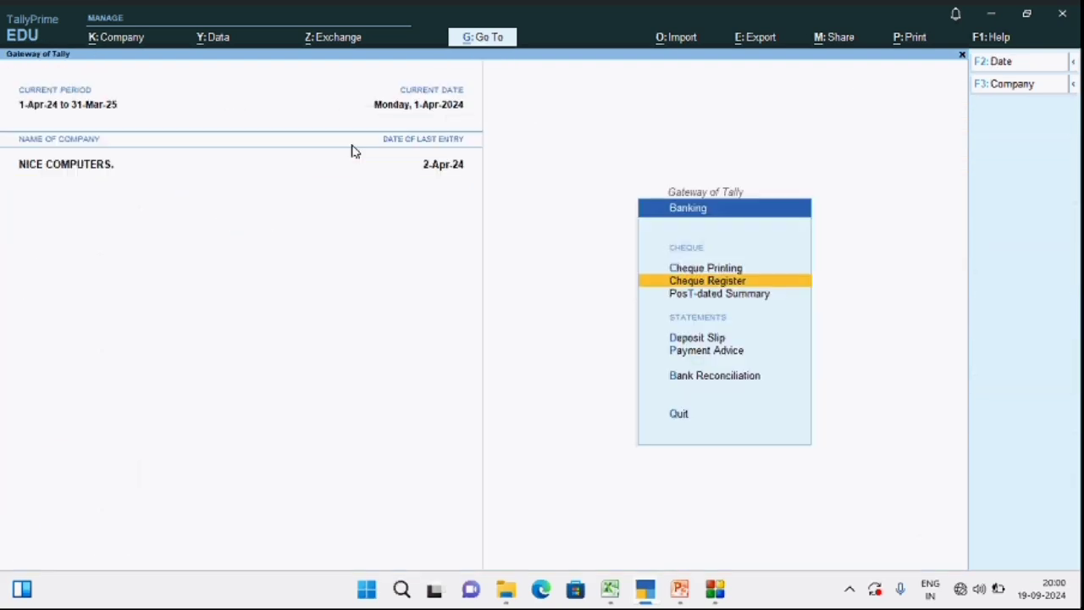
key(Escape)
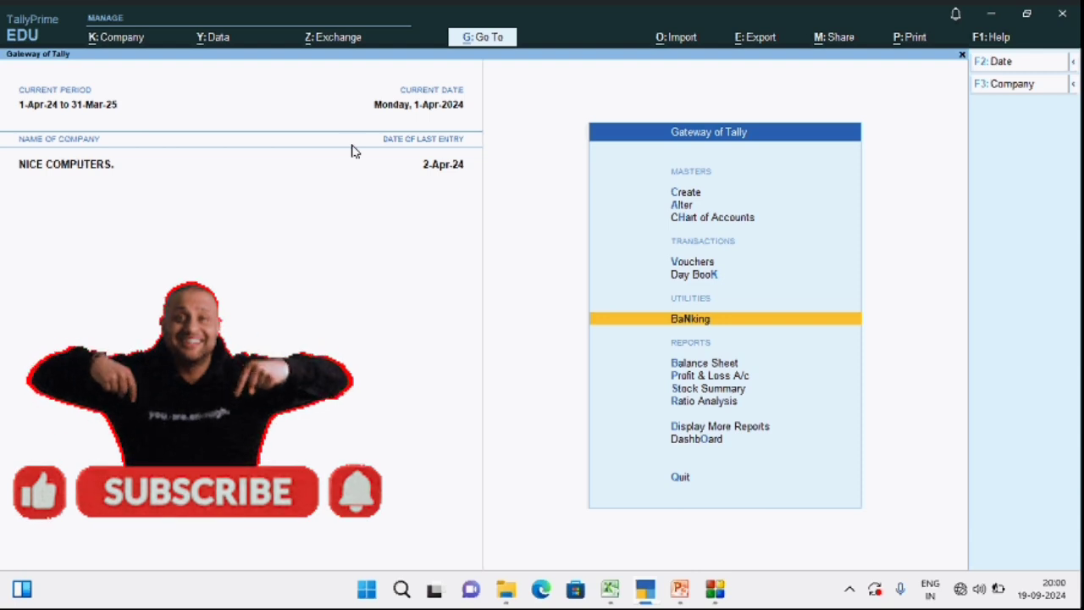